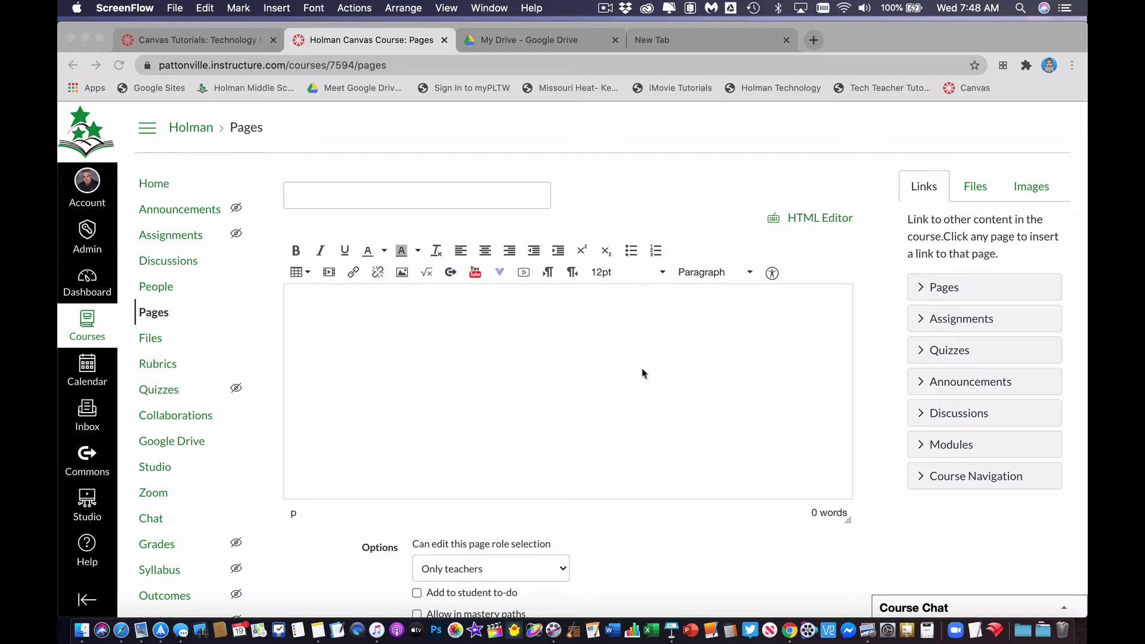
- Insert a five-column, four-row table into the page body from the table size grid
{"action": "left_click", "coordinate": [301, 277]}
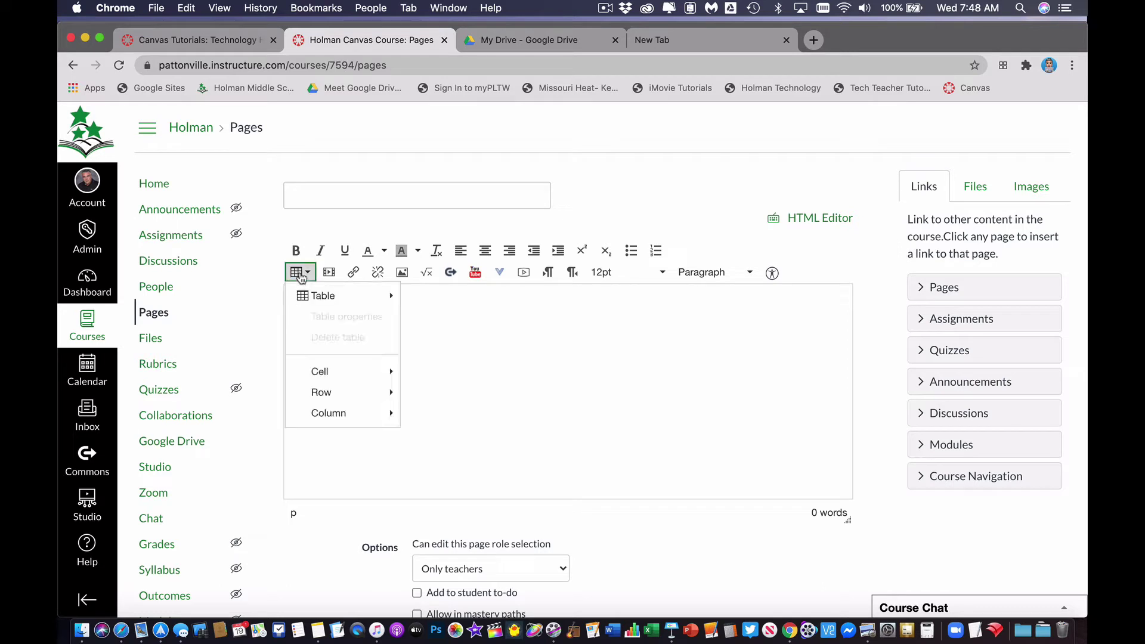
{"action": "left_click", "coordinate": [562, 344]}
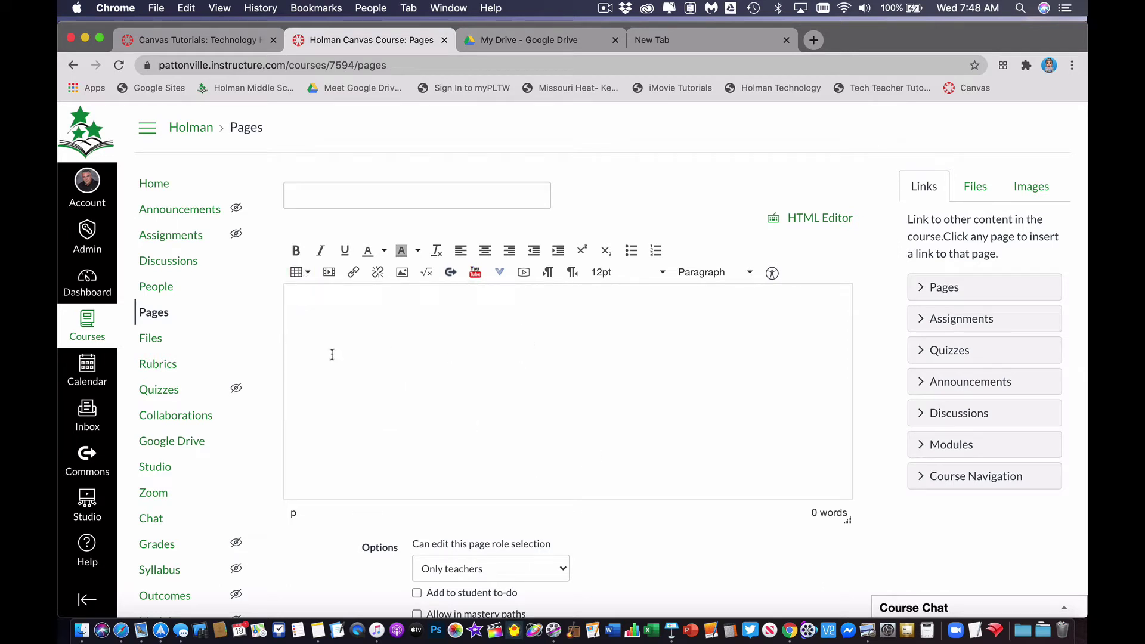
{"action": "left_click", "coordinate": [292, 274]}
{"action": "mouse_move", "coordinate": [322, 297]}
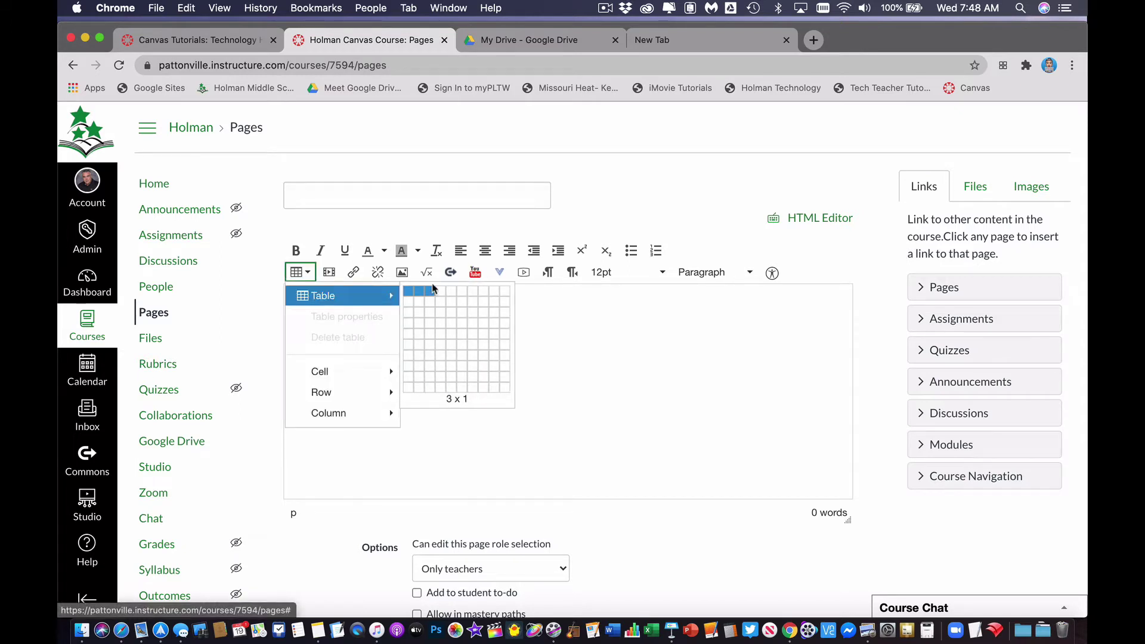
{"action": "left_click", "coordinate": [449, 326]}
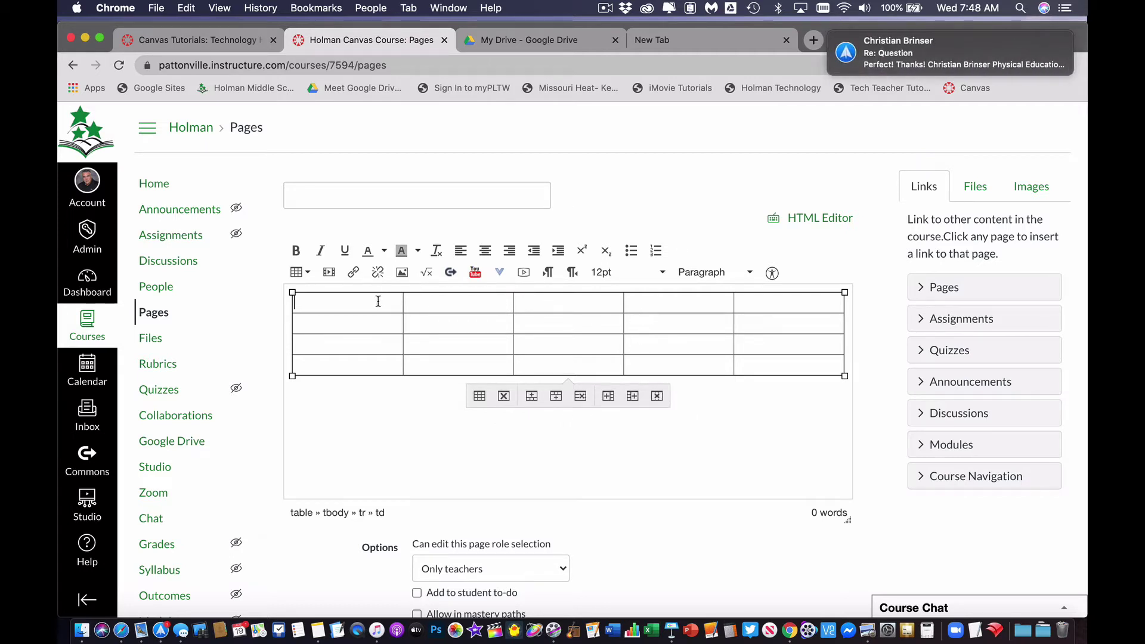
- Select the table's entire top row
{"action": "left_click_drag", "start_coordinate": [404, 304], "coordinate": [773, 292]}
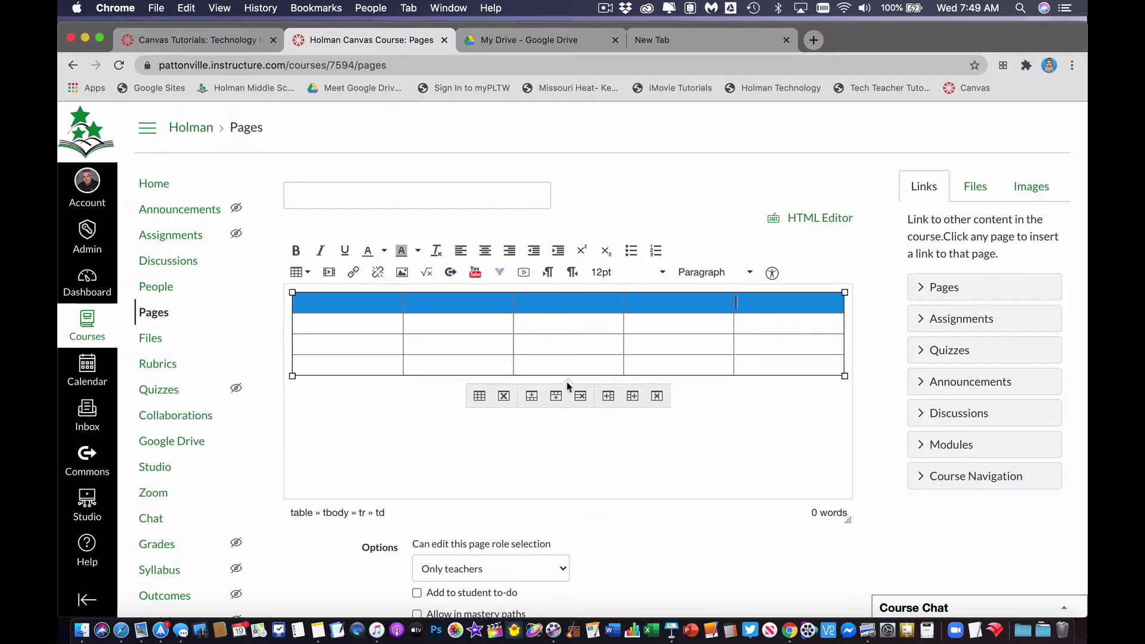
- Set the table border width to 0 in Table properties, then clear the selection
{"action": "left_click", "coordinate": [480, 398]}
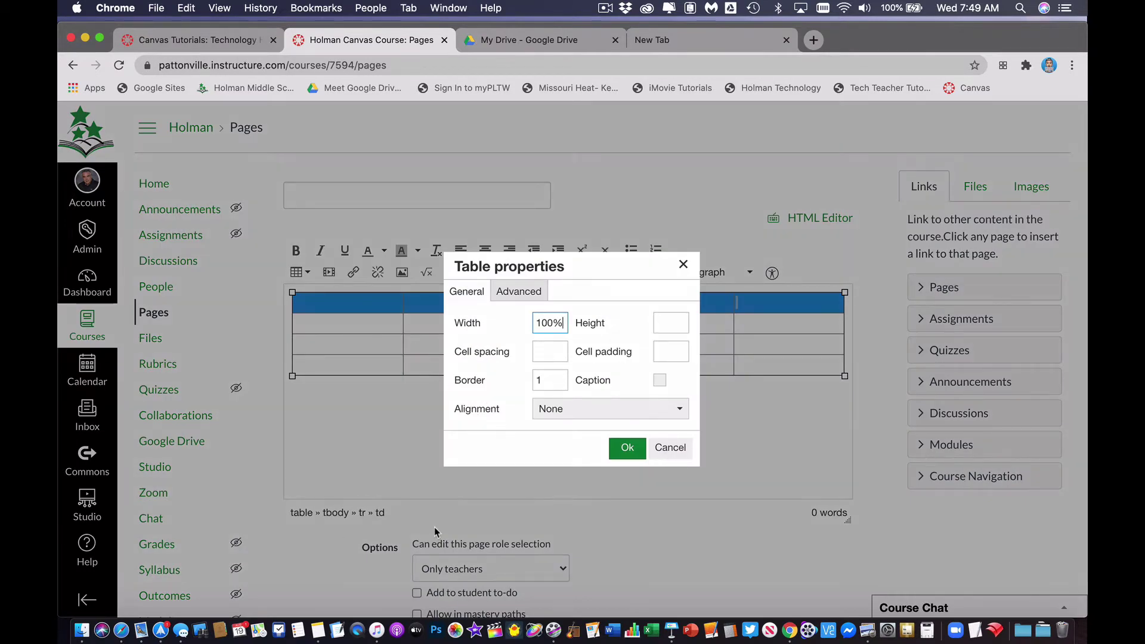
{"action": "double_click", "coordinate": [554, 379]}
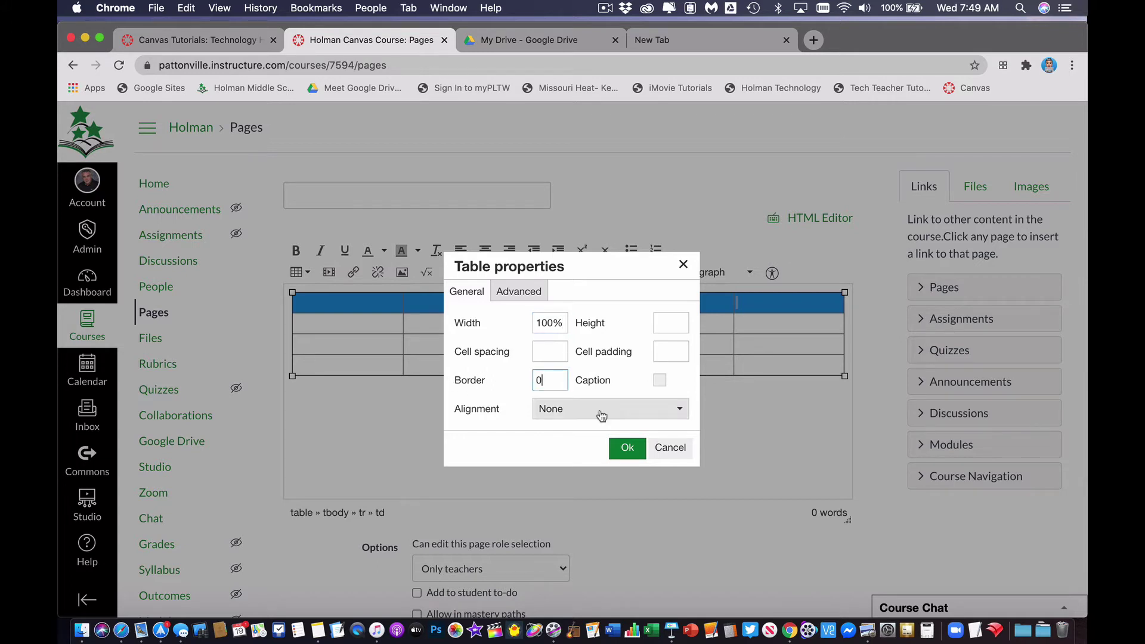
{"action": "left_click", "coordinate": [627, 448]}
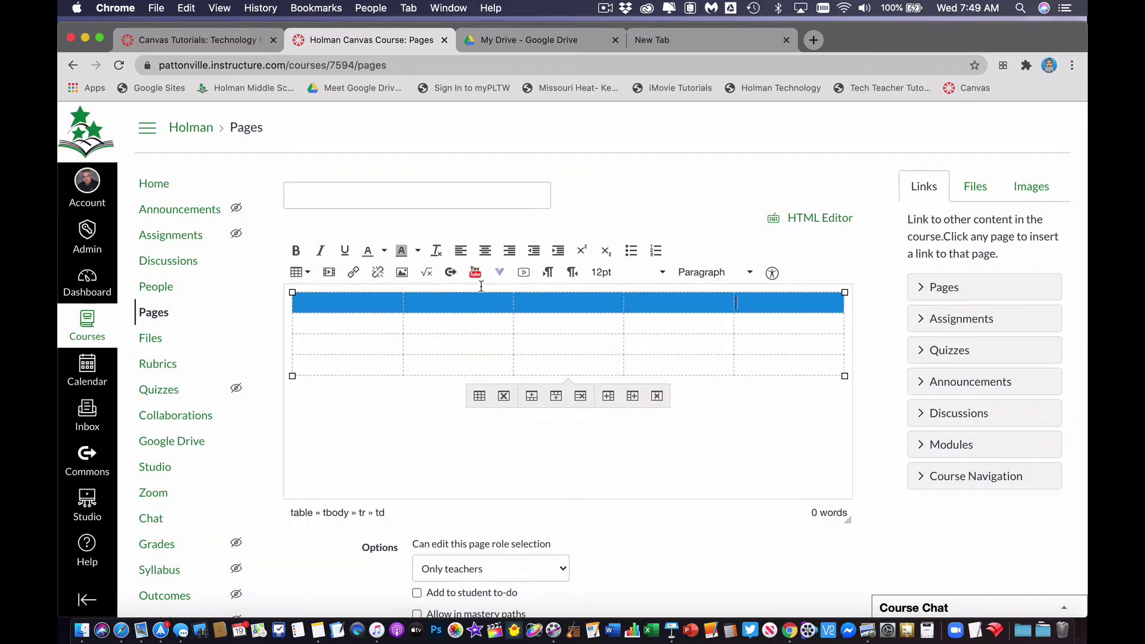
{"action": "left_click", "coordinate": [427, 323]}
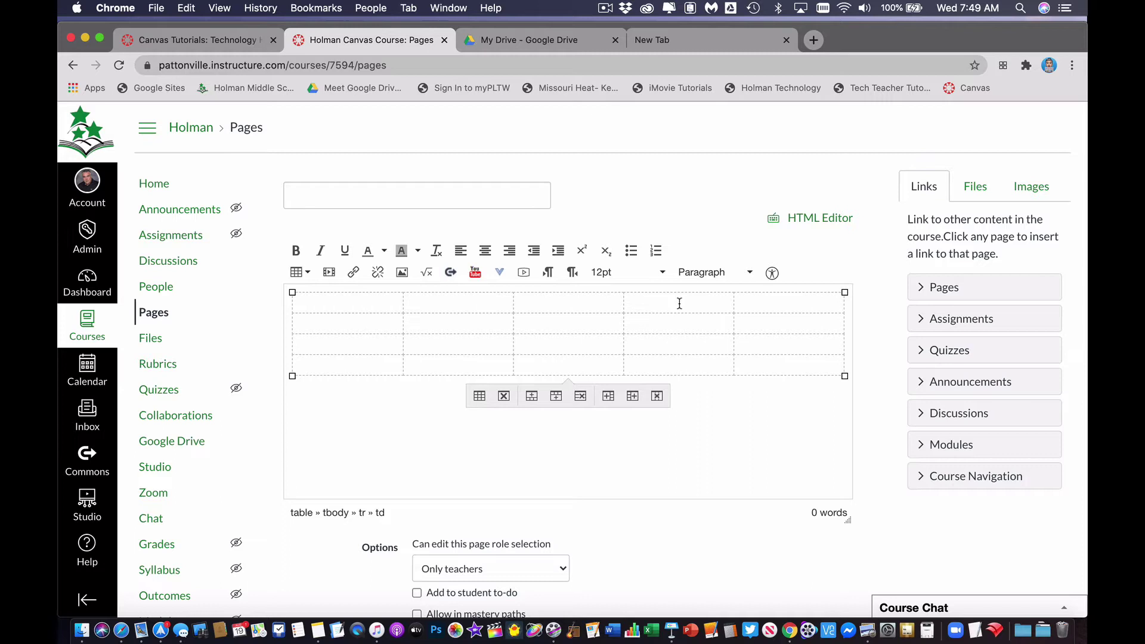
- Merge the top-right cells spanning the last two columns' top two rows
{"action": "left_click_drag", "start_coordinate": [719, 305], "coordinate": [751, 325]}
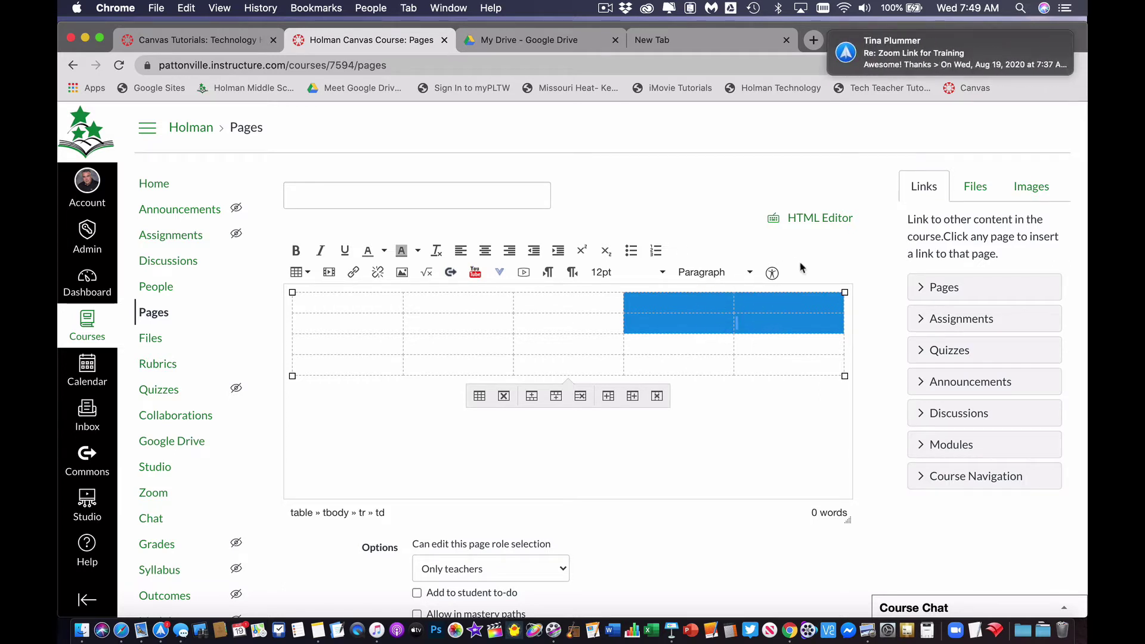
{"action": "left_click", "coordinate": [297, 275]}
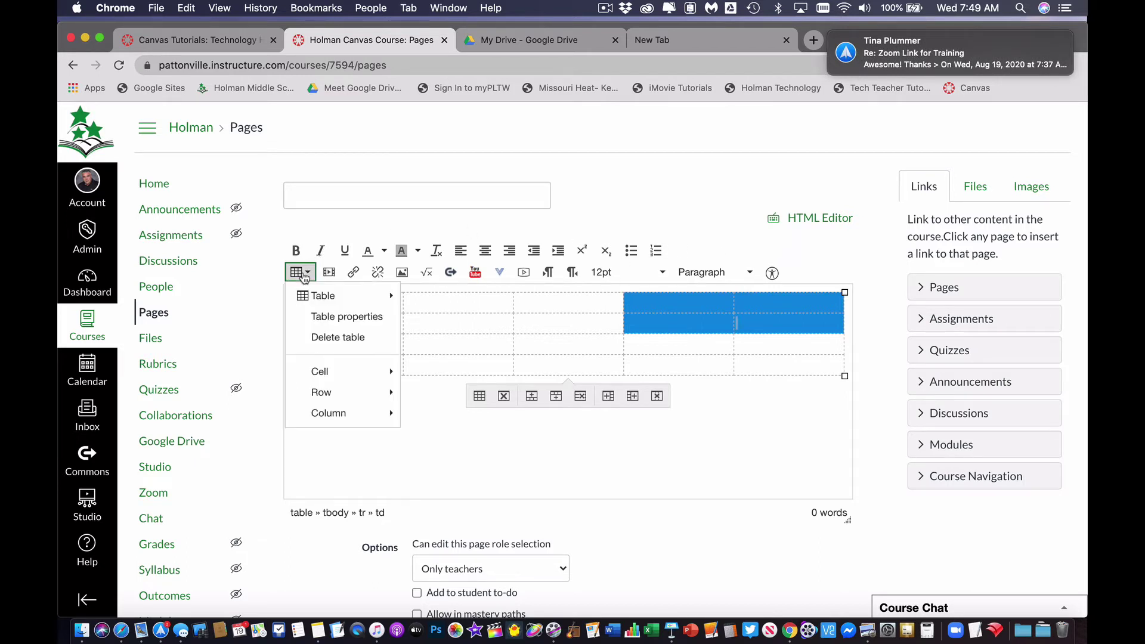
{"action": "mouse_move", "coordinate": [327, 376]}
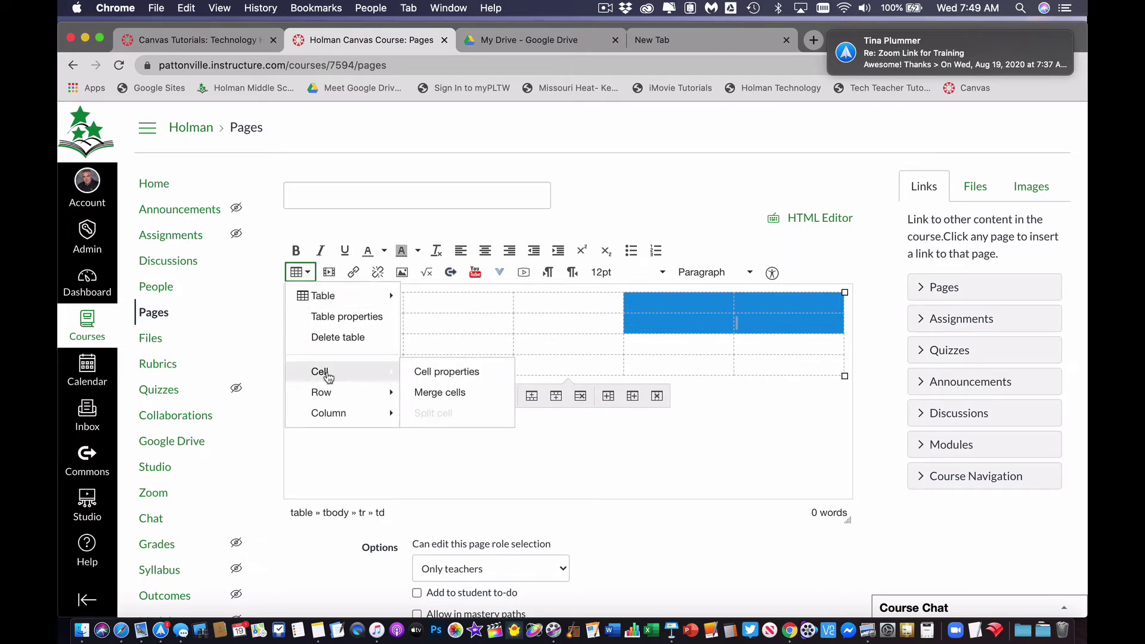
{"action": "left_click", "coordinate": [441, 391]}
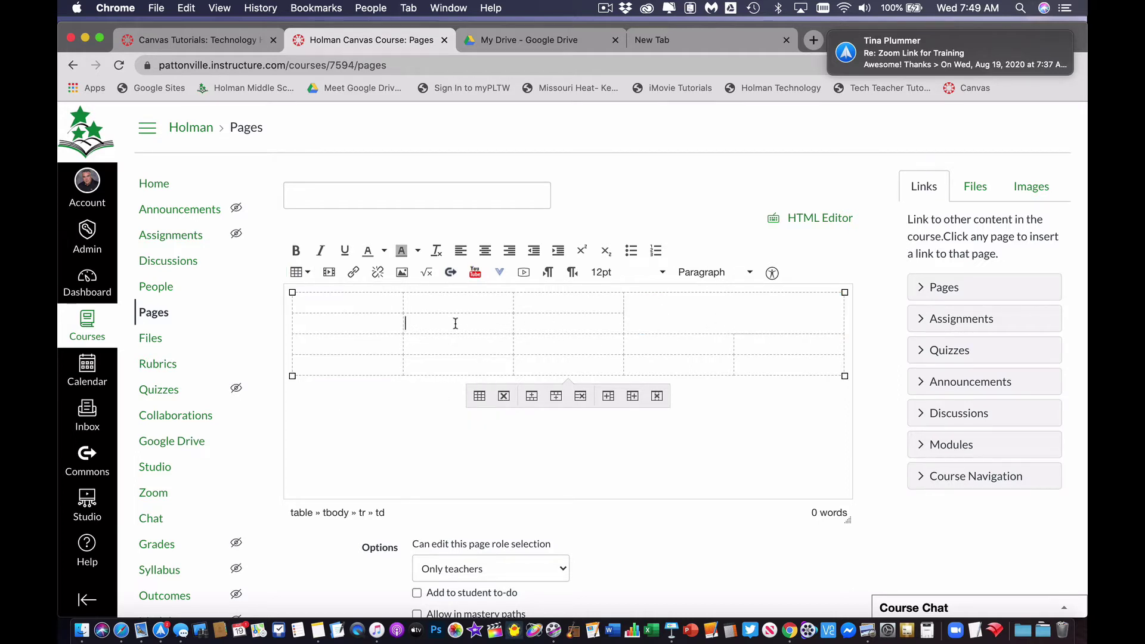
- Merge the second column's two stacked middle cells in rows 2–3
{"action": "left_click_drag", "start_coordinate": [455, 324], "coordinate": [458, 346]}
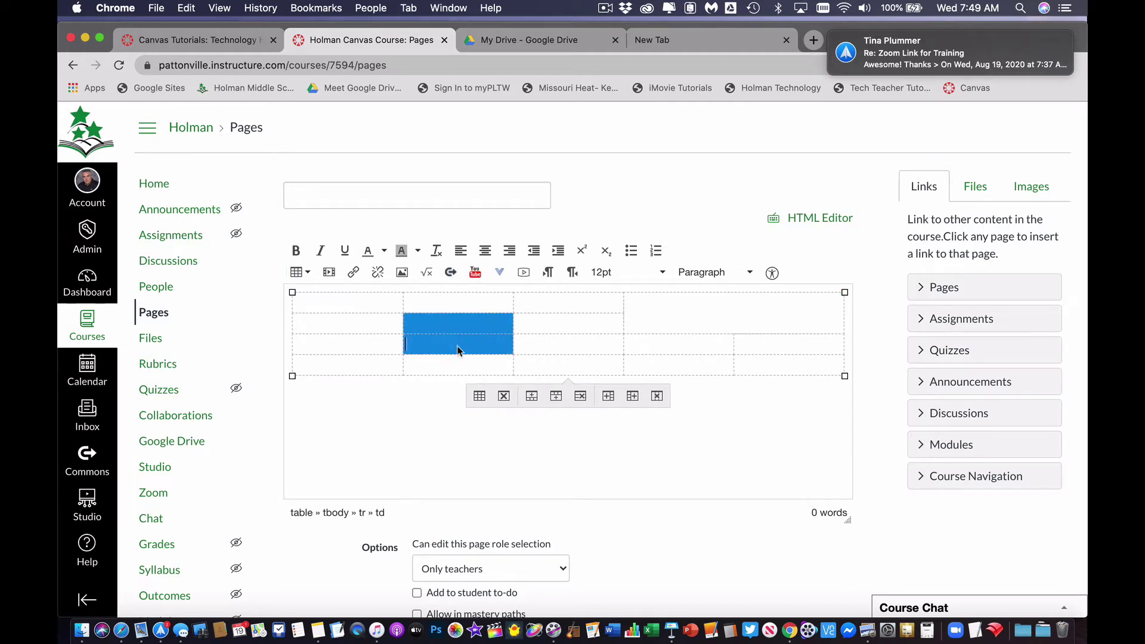
{"action": "left_click", "coordinate": [311, 275]}
{"action": "mouse_move", "coordinate": [332, 371]}
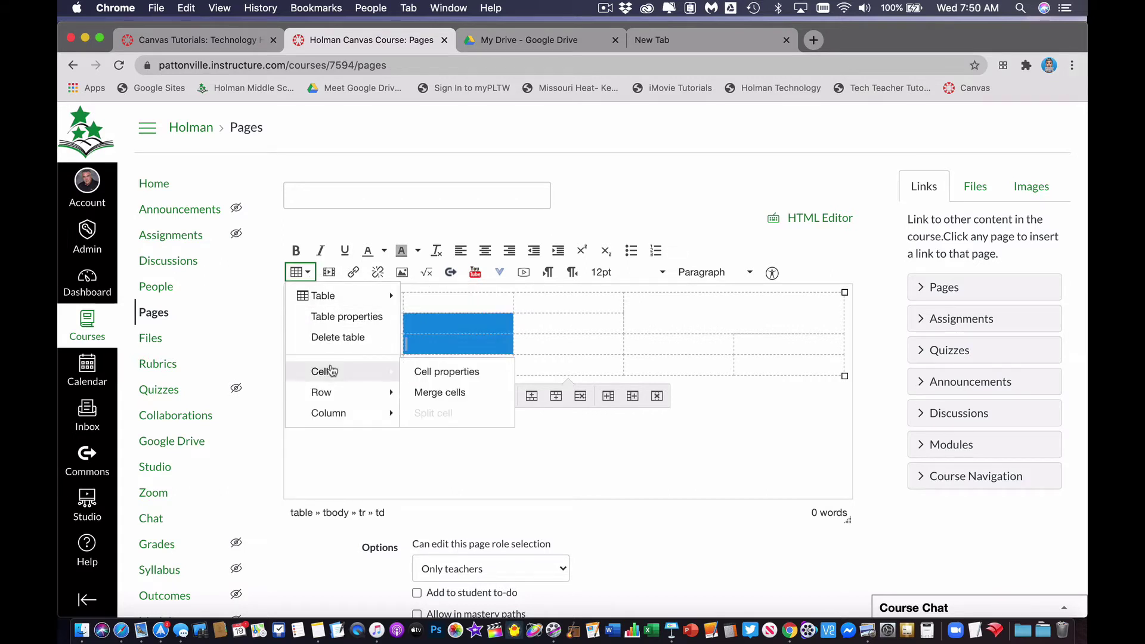
{"action": "left_click", "coordinate": [441, 392]}
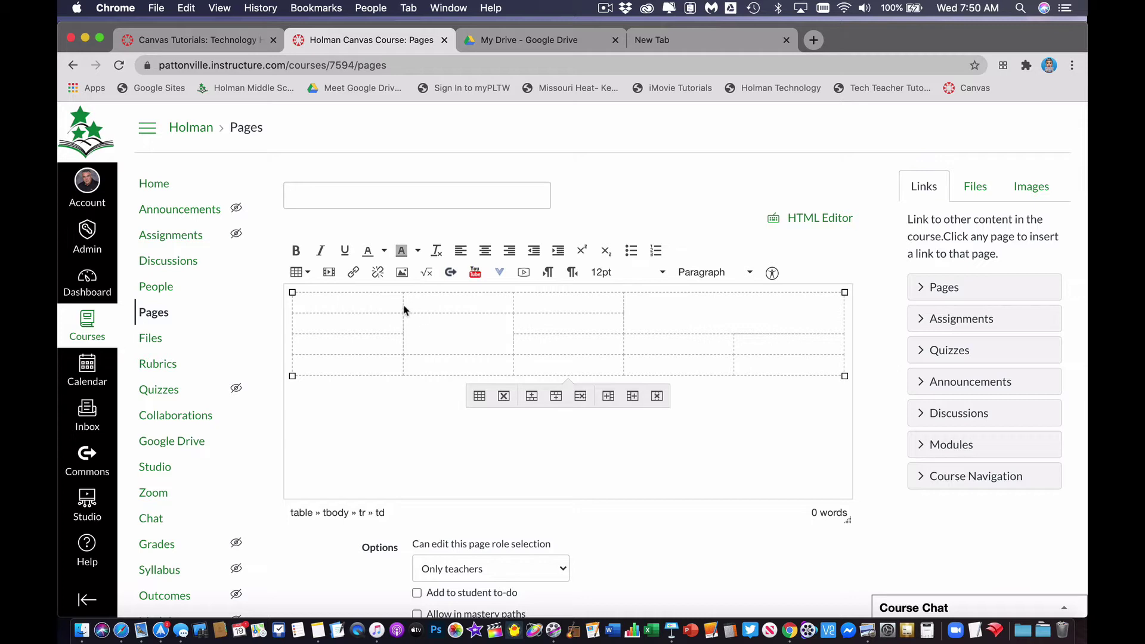
- Open Cell properties for the first three top-row cells and move the dialog aside
{"action": "left_click_drag", "start_coordinate": [373, 303], "coordinate": [557, 303]}
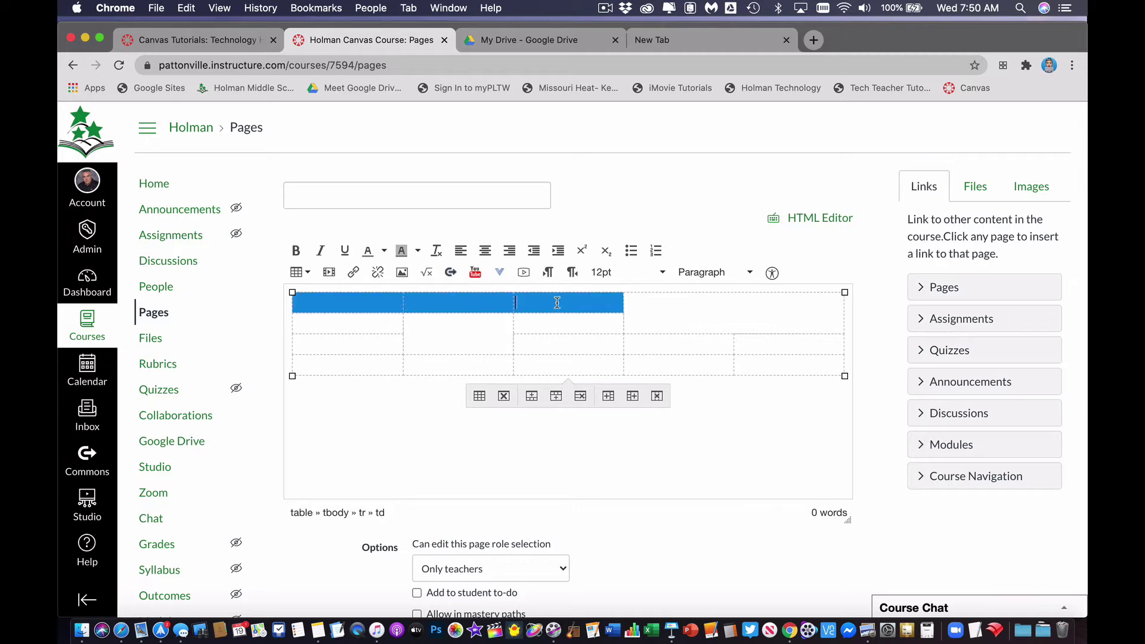
{"action": "left_click", "coordinate": [297, 272]}
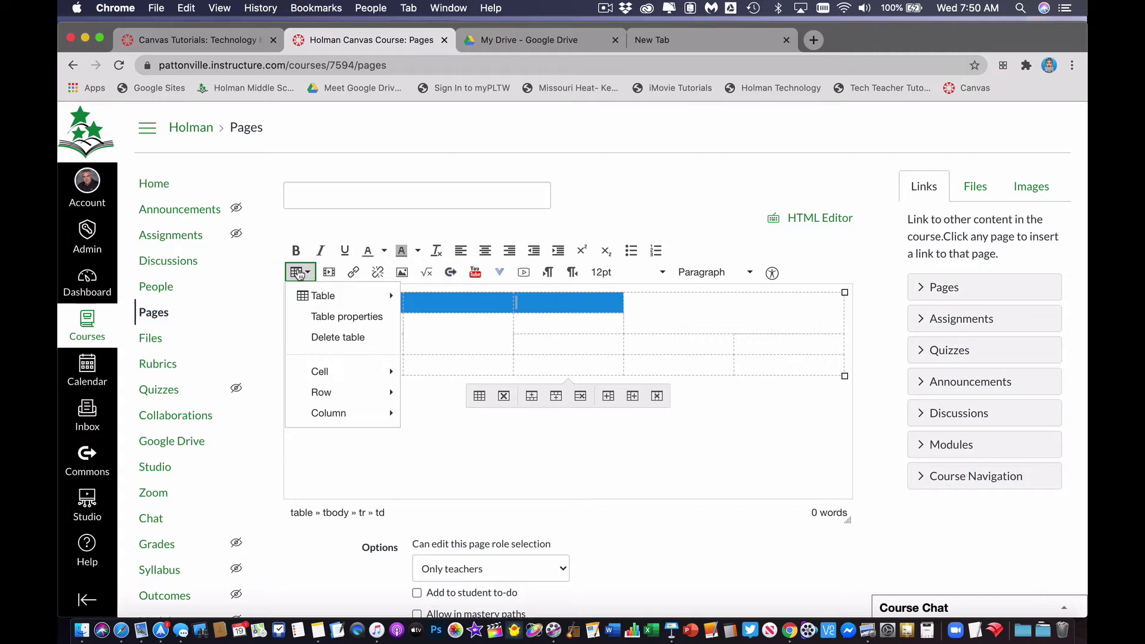
{"action": "mouse_move", "coordinate": [337, 306]}
{"action": "mouse_move", "coordinate": [357, 373]}
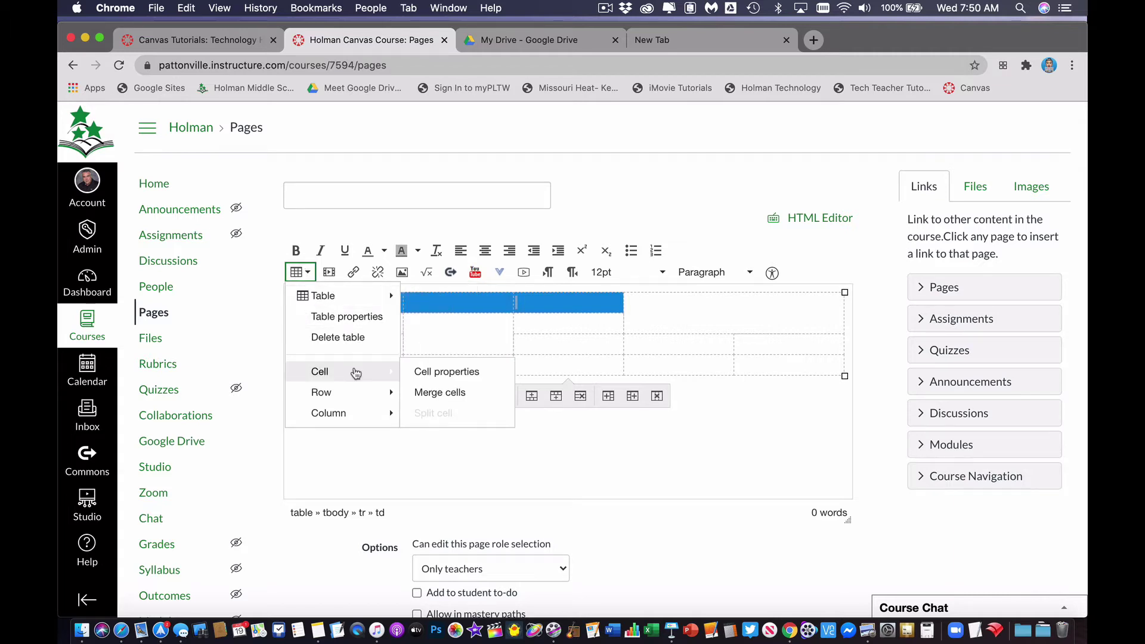
{"action": "left_click", "coordinate": [473, 381]}
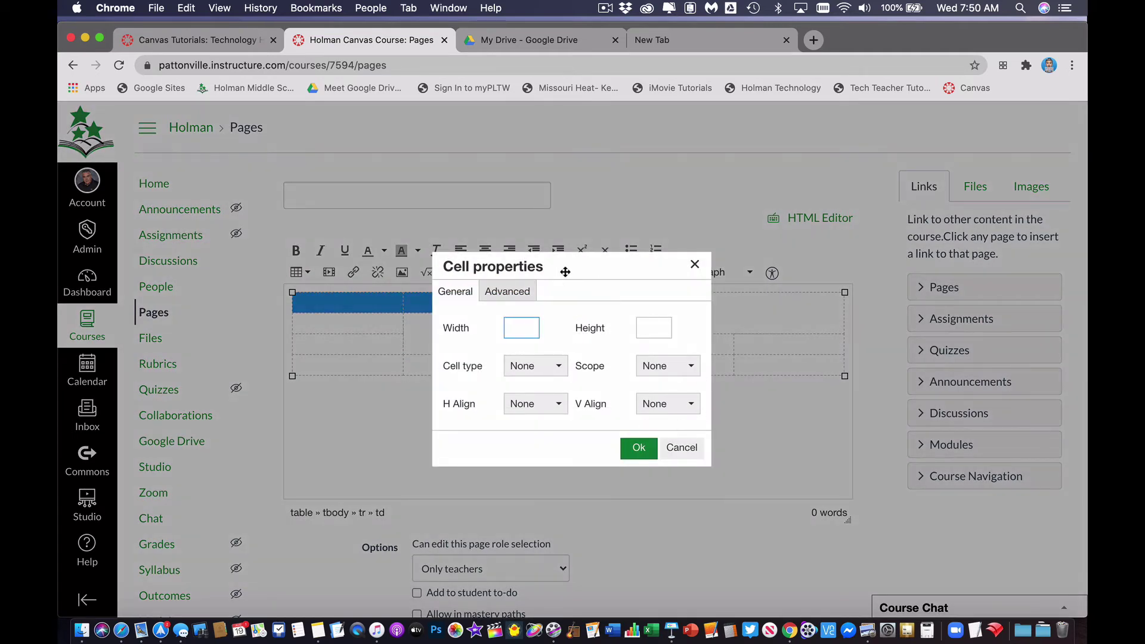
{"action": "left_click_drag", "start_coordinate": [575, 263], "coordinate": [742, 236]}
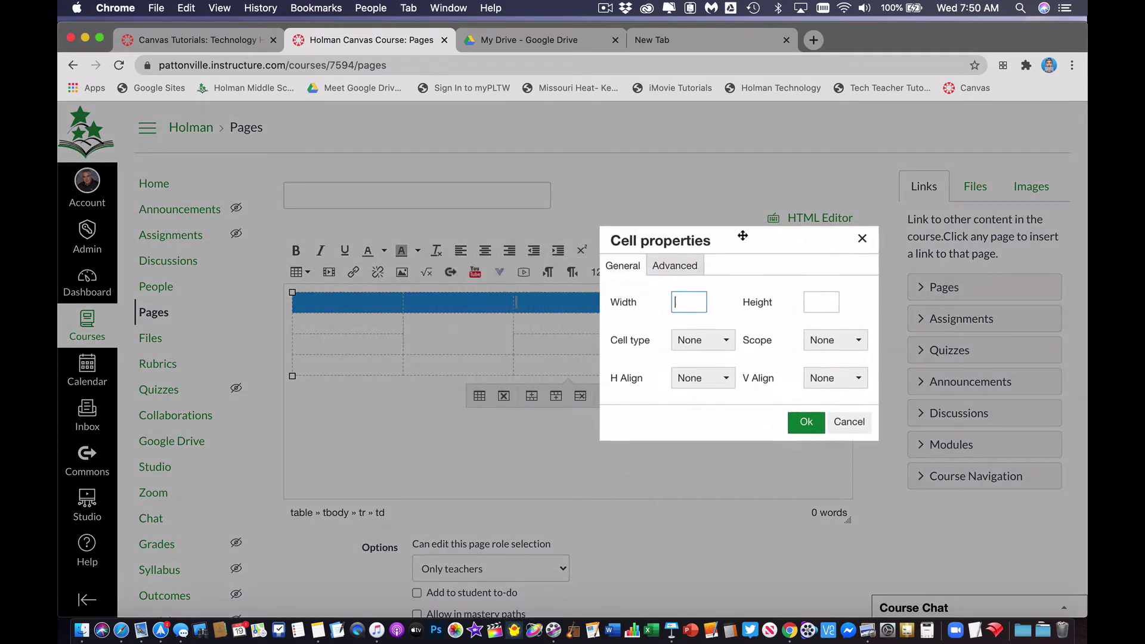
- Review the Cell type, H Align and V Align options, leaving all at None
{"action": "left_click", "coordinate": [701, 346]}
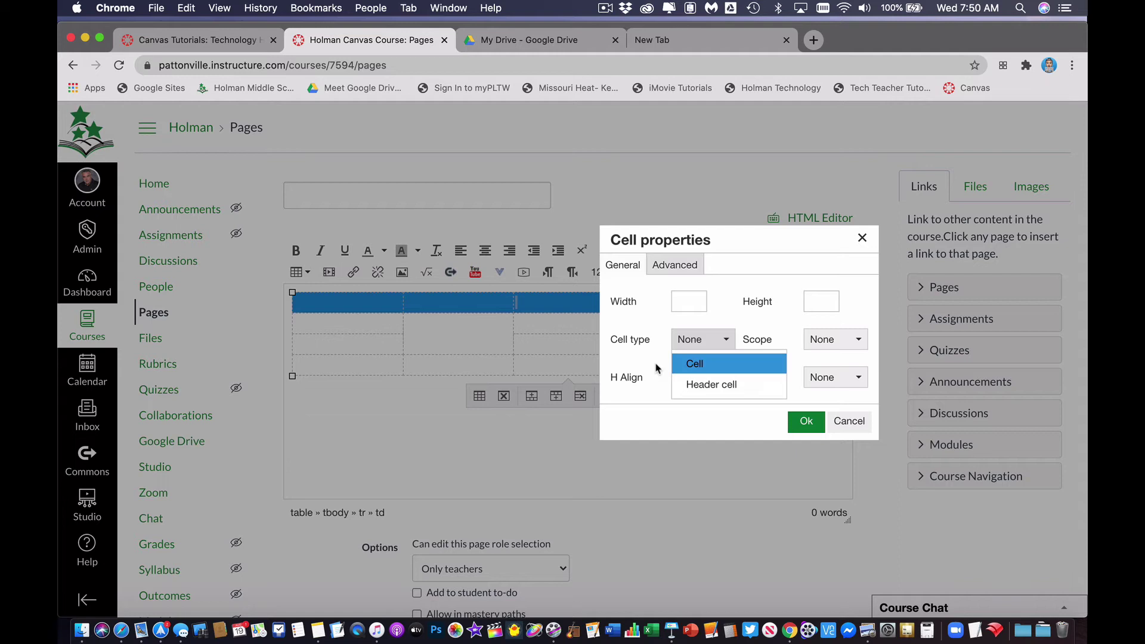
{"action": "left_click", "coordinate": [627, 365]}
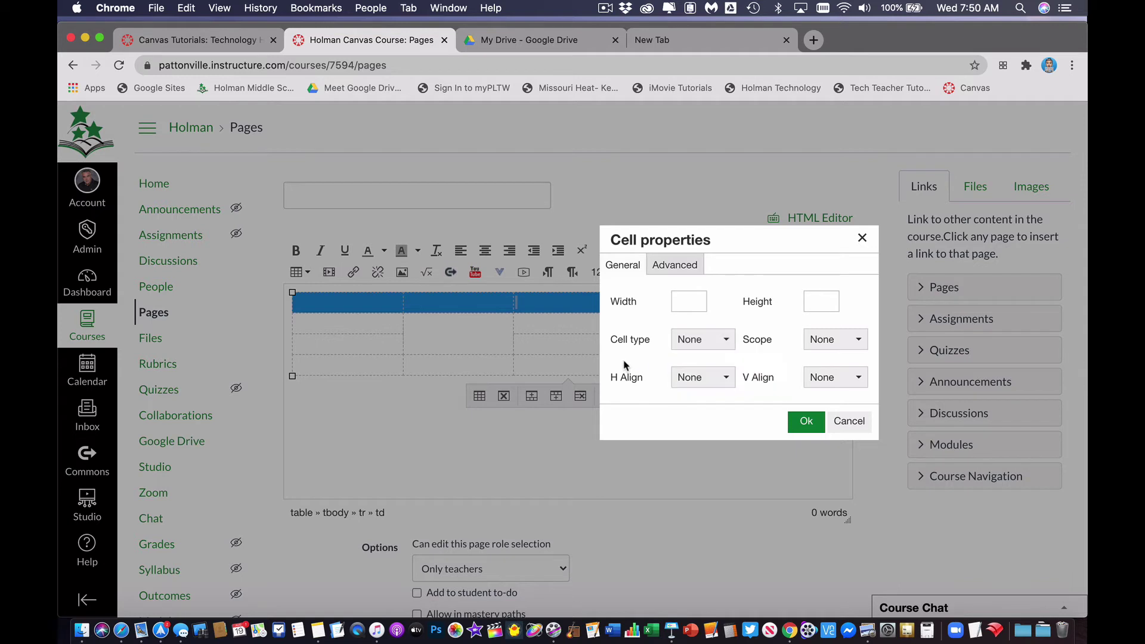
{"action": "left_click", "coordinate": [711, 381]}
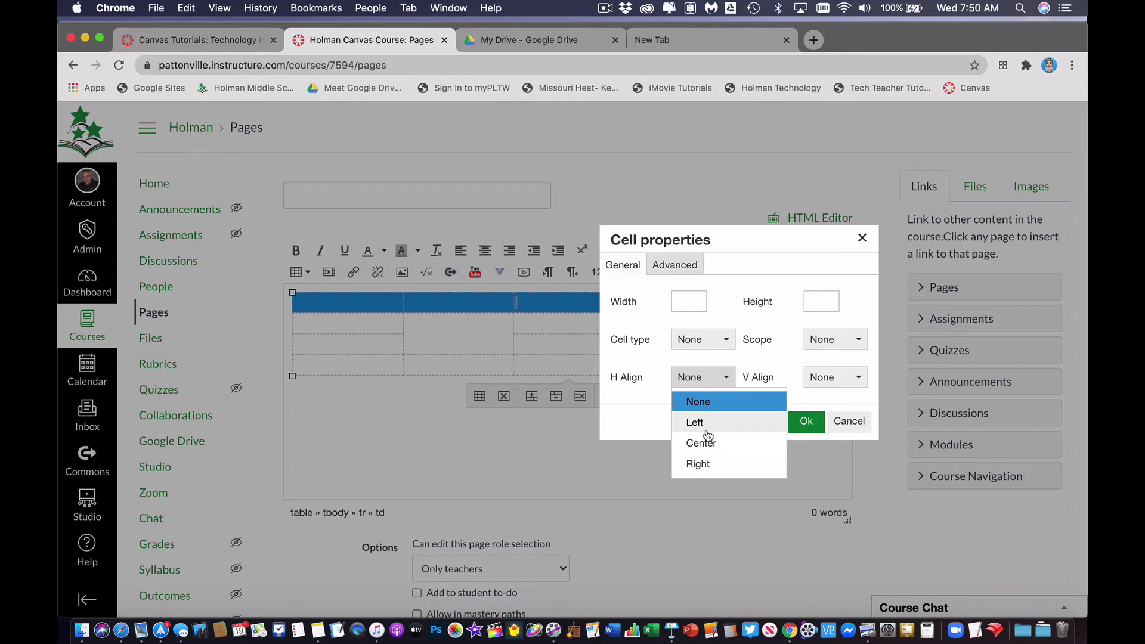
{"action": "left_click", "coordinate": [828, 381]}
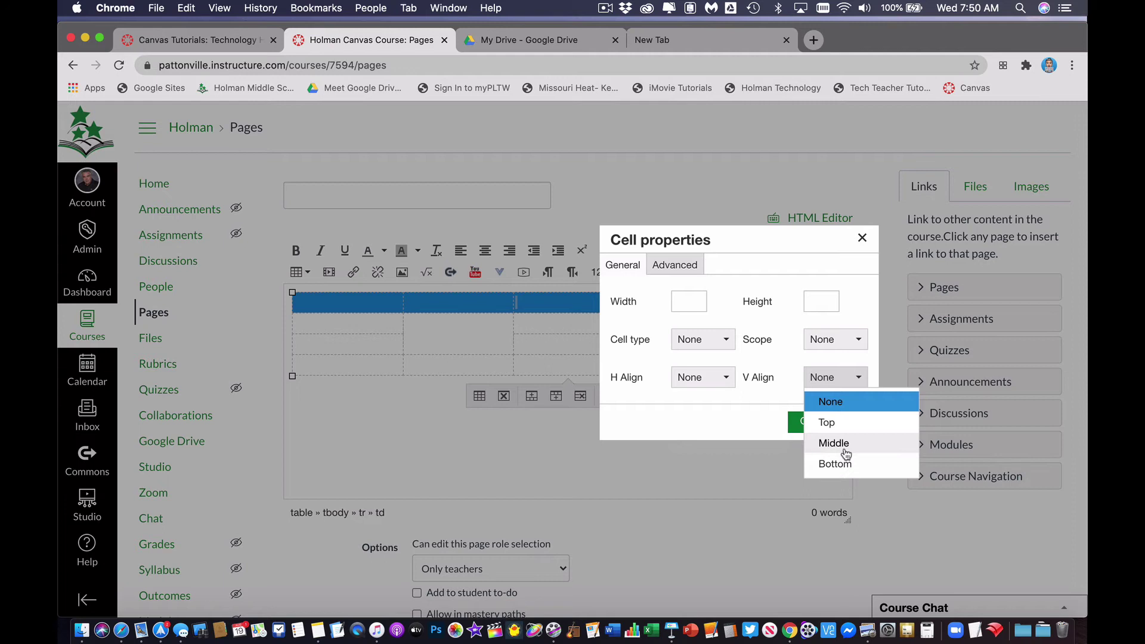
{"action": "left_click", "coordinate": [762, 406]}
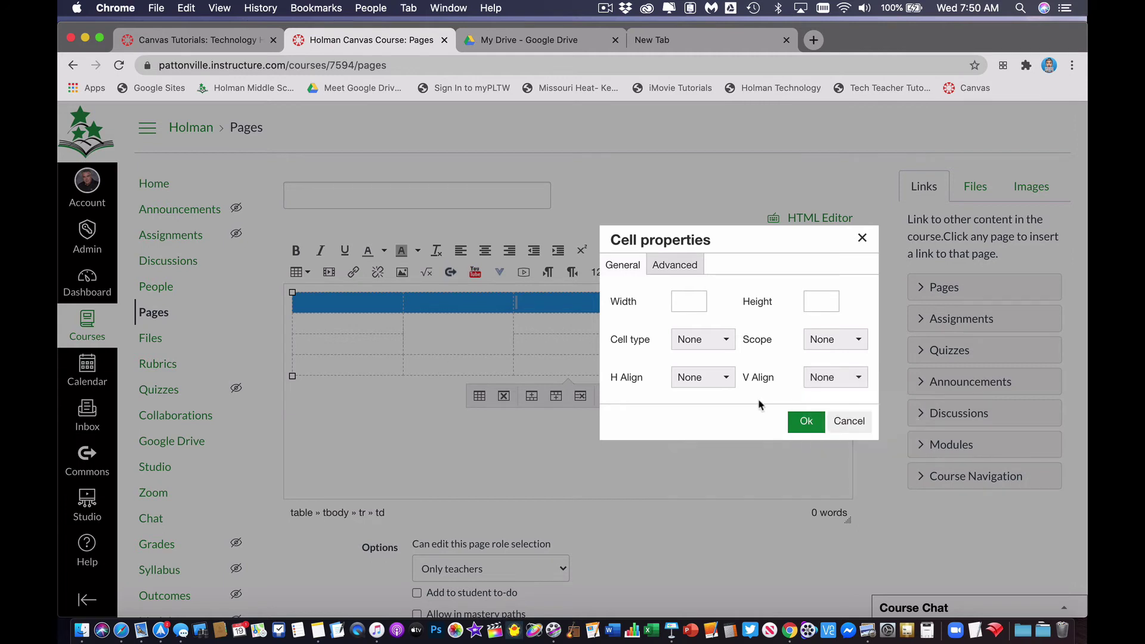
- Switch Cell properties to Advanced and review the Border style options without changing them
{"action": "left_click", "coordinate": [688, 269]}
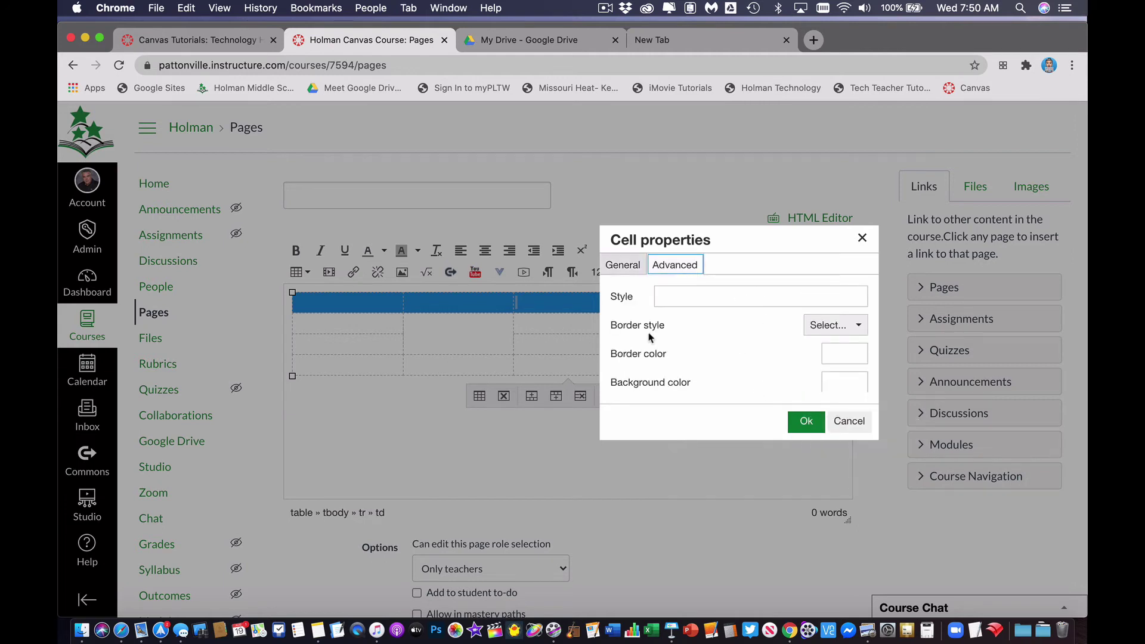
{"action": "left_click", "coordinate": [843, 325]}
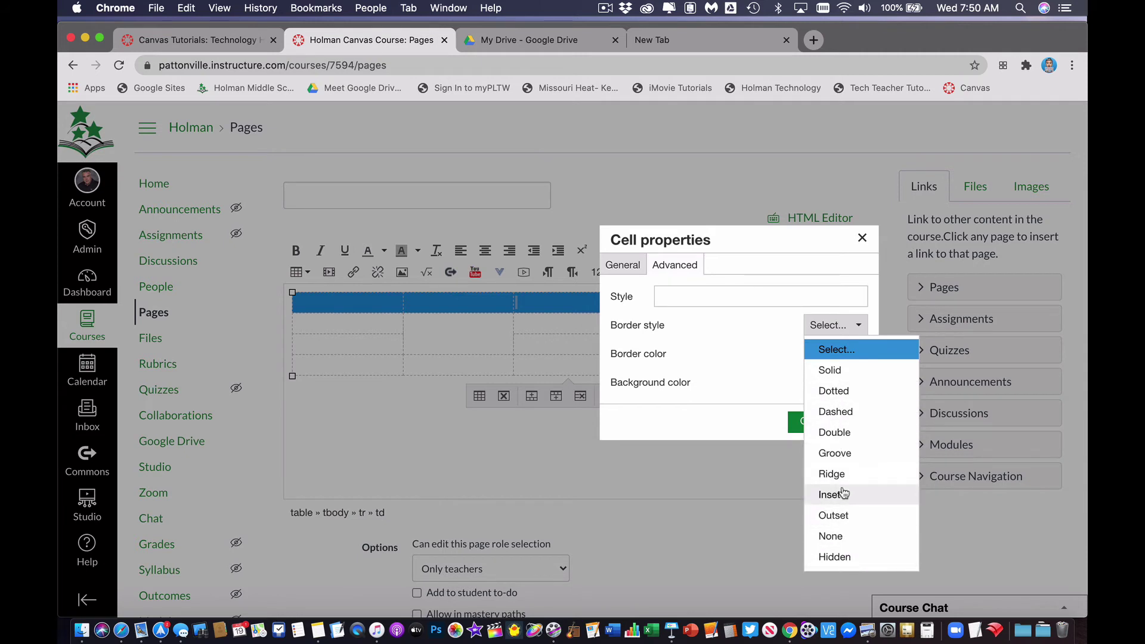
{"action": "left_click", "coordinate": [730, 383]}
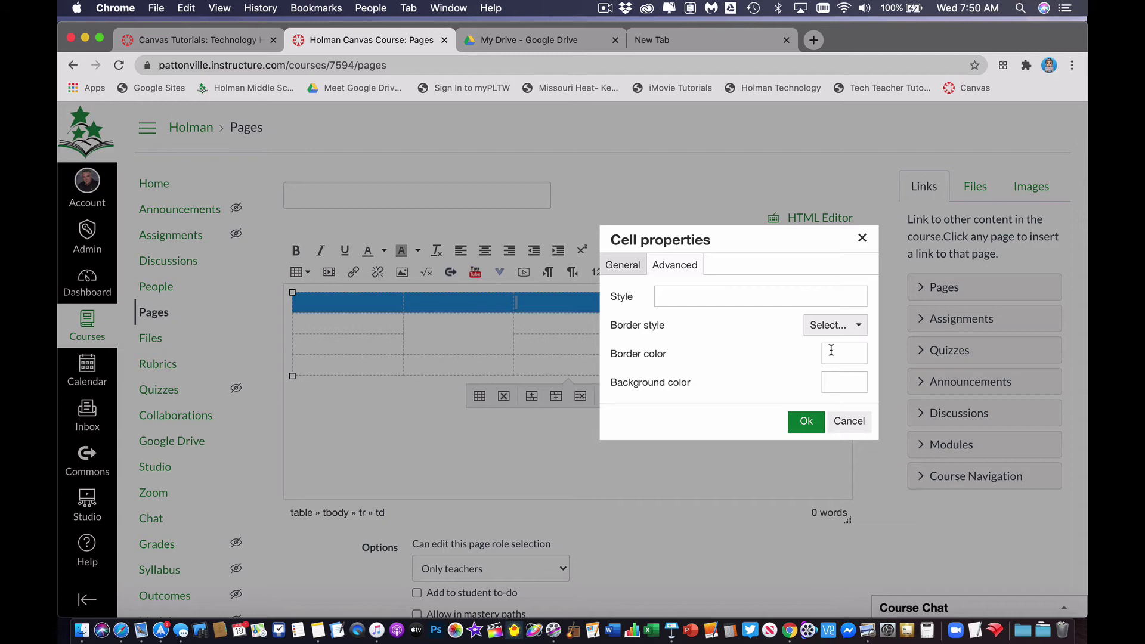
- Search Google for 'hex codes web' in a new tab and browse the color-hex.com page
{"action": "left_click", "coordinate": [759, 43]}
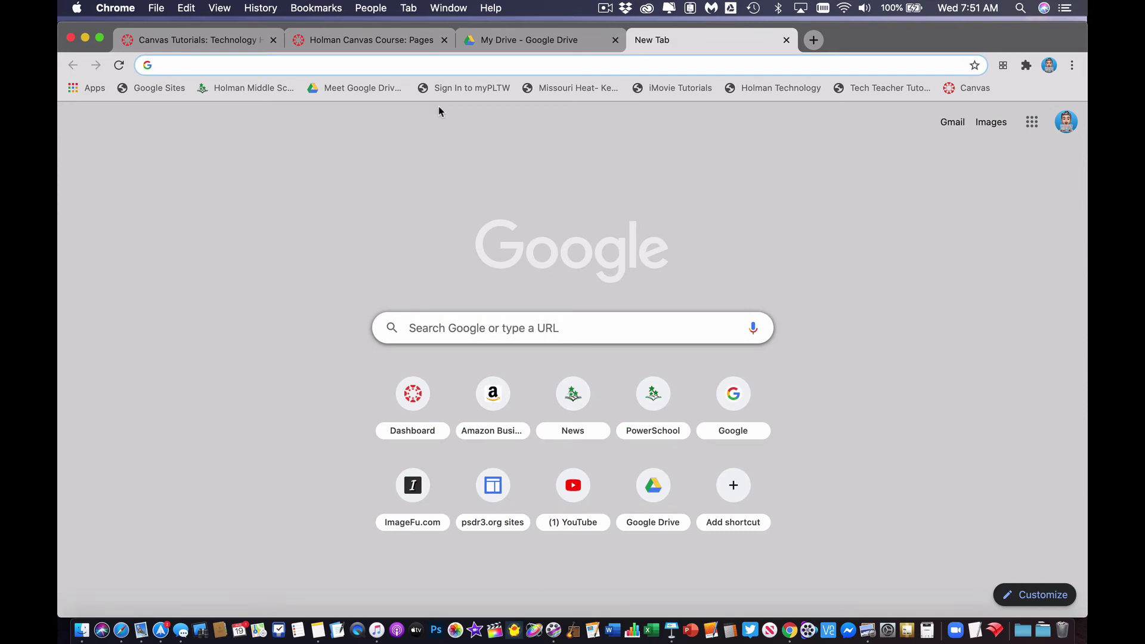
{"action": "type", "text": "hex co"}
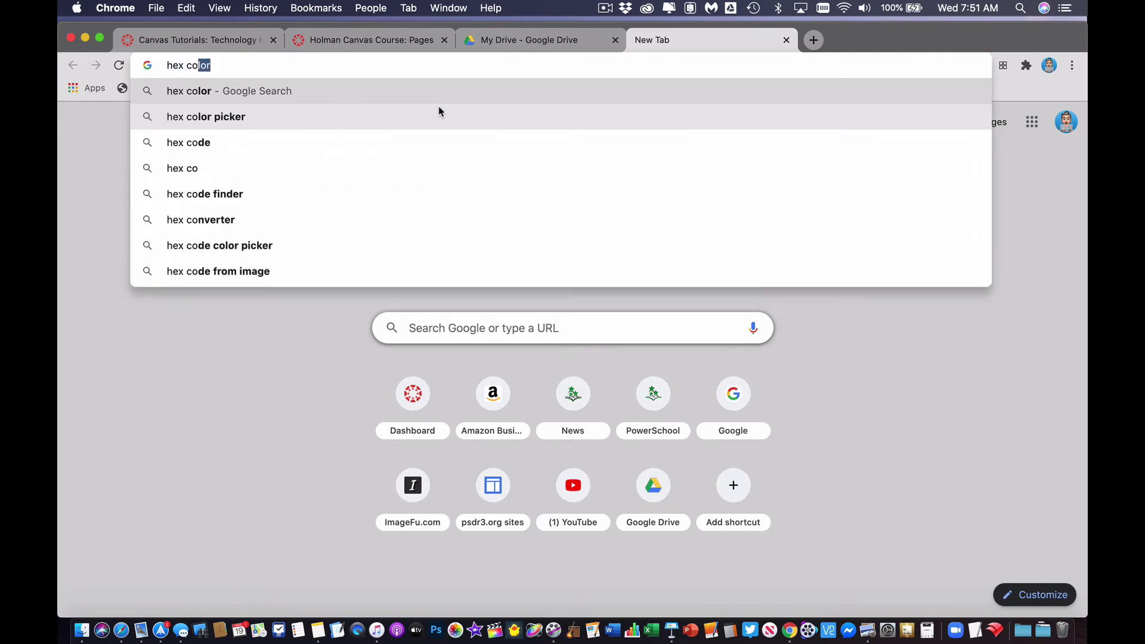
{"action": "type", "text": "des web"}
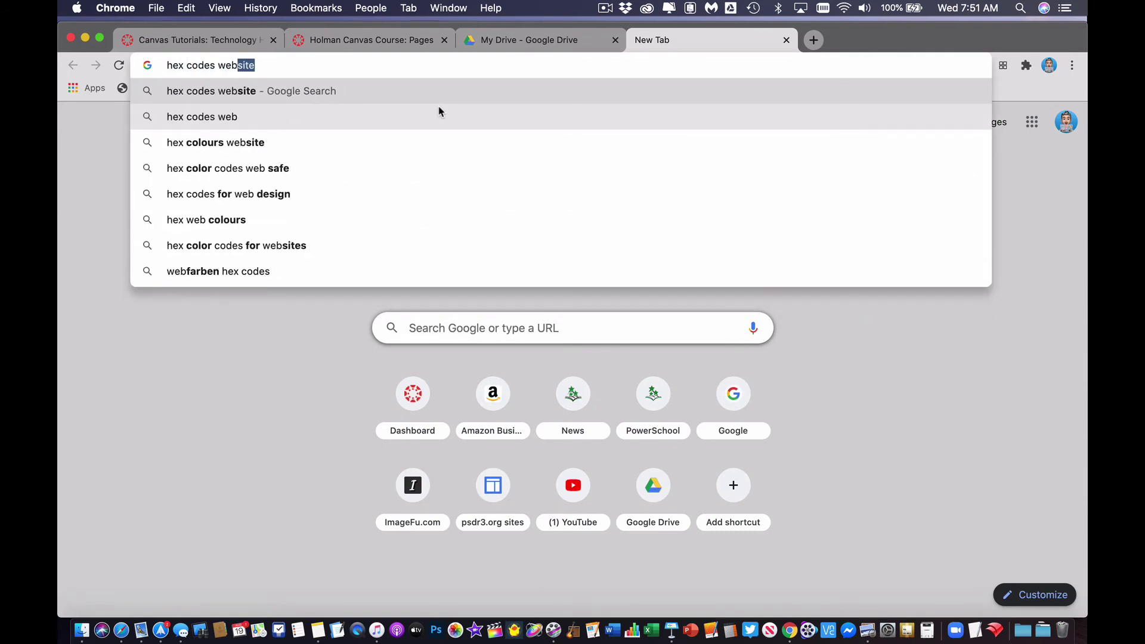
{"action": "key", "text": "Return"}
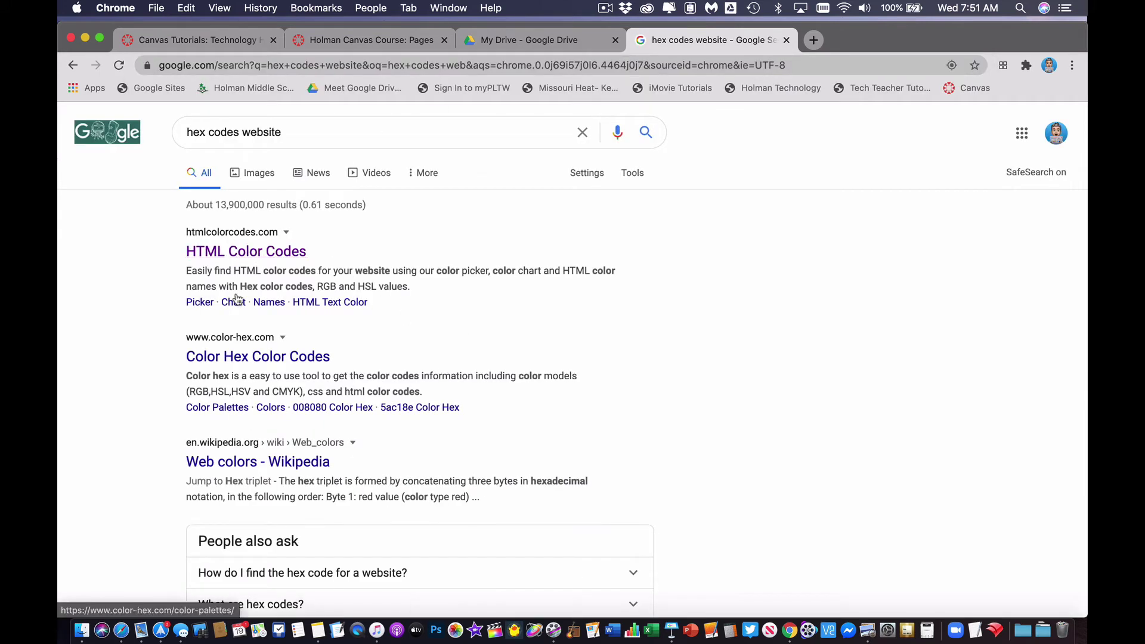
{"action": "left_click", "coordinate": [256, 358]}
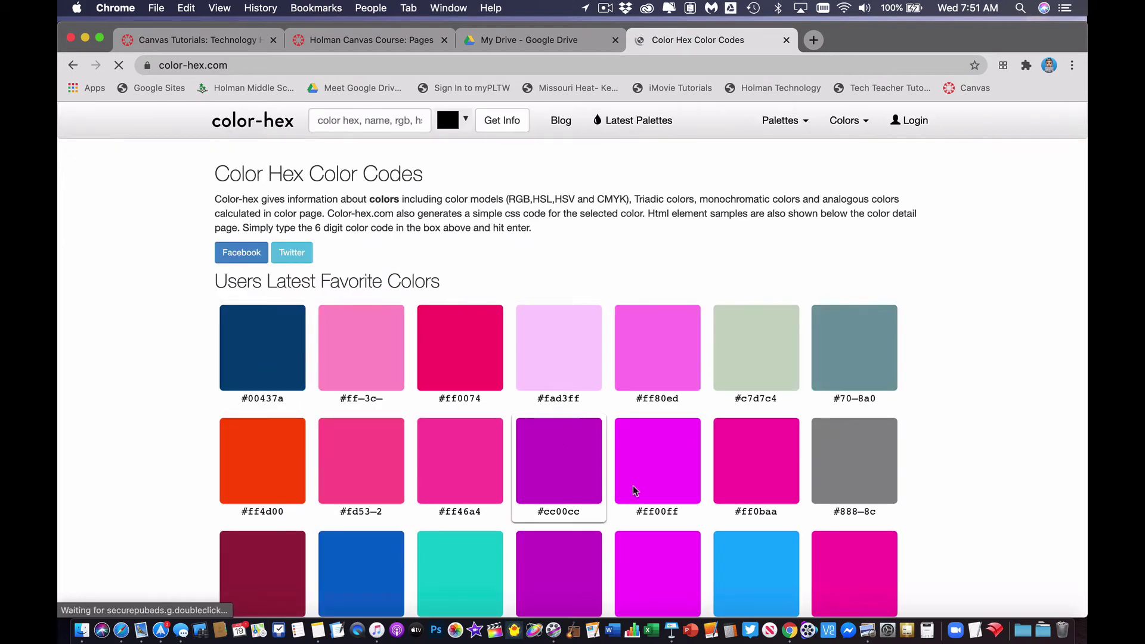
{"action": "scroll", "coordinate": [409, 267], "scroll_direction": "down", "scroll_amount": 9}
{"action": "scroll", "coordinate": [409, 264], "scroll_direction": "up", "scroll_amount": 6}
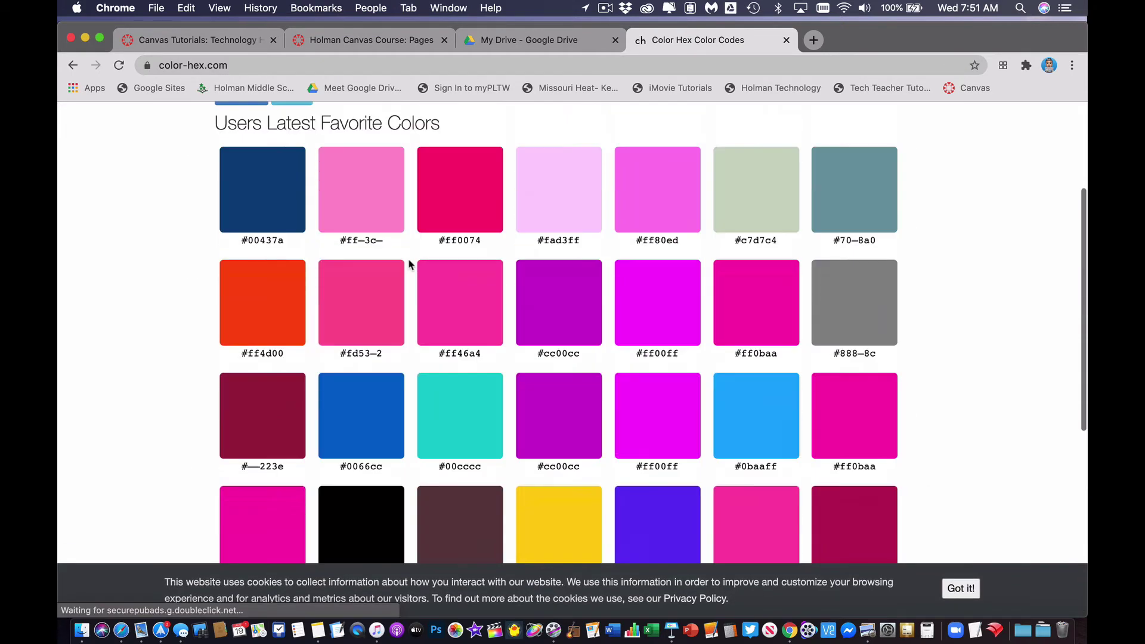
{"action": "scroll", "coordinate": [409, 265], "scroll_direction": "up", "scroll_amount": 5}
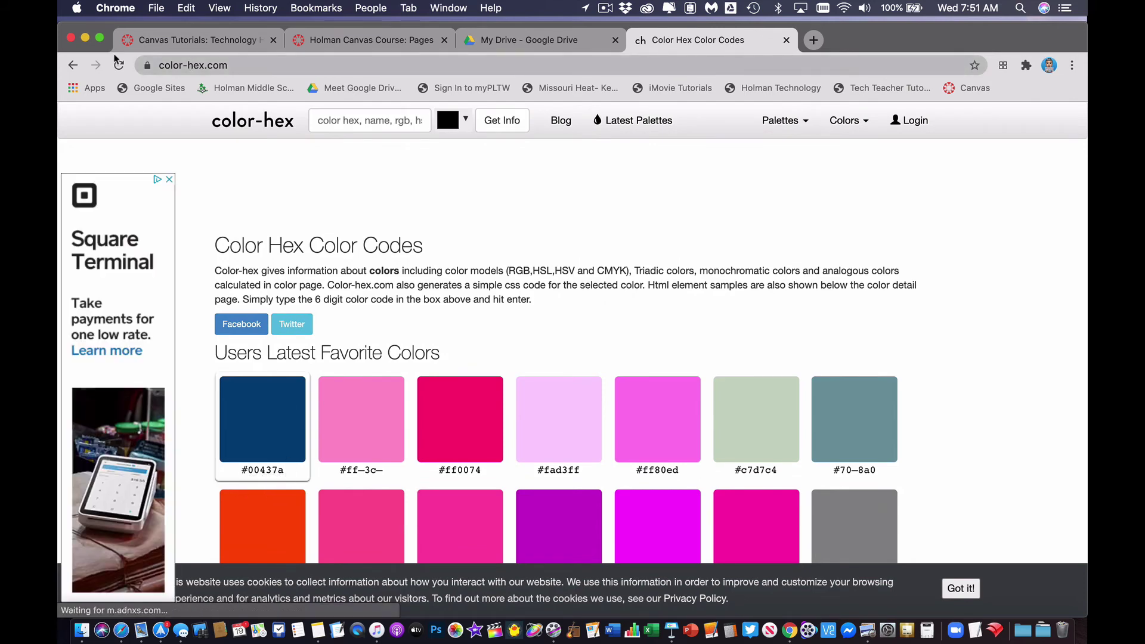
- Open htmlcolorcodes.com and pick the medium green #19992A in its colour picker
{"action": "left_click", "coordinate": [72, 66]}
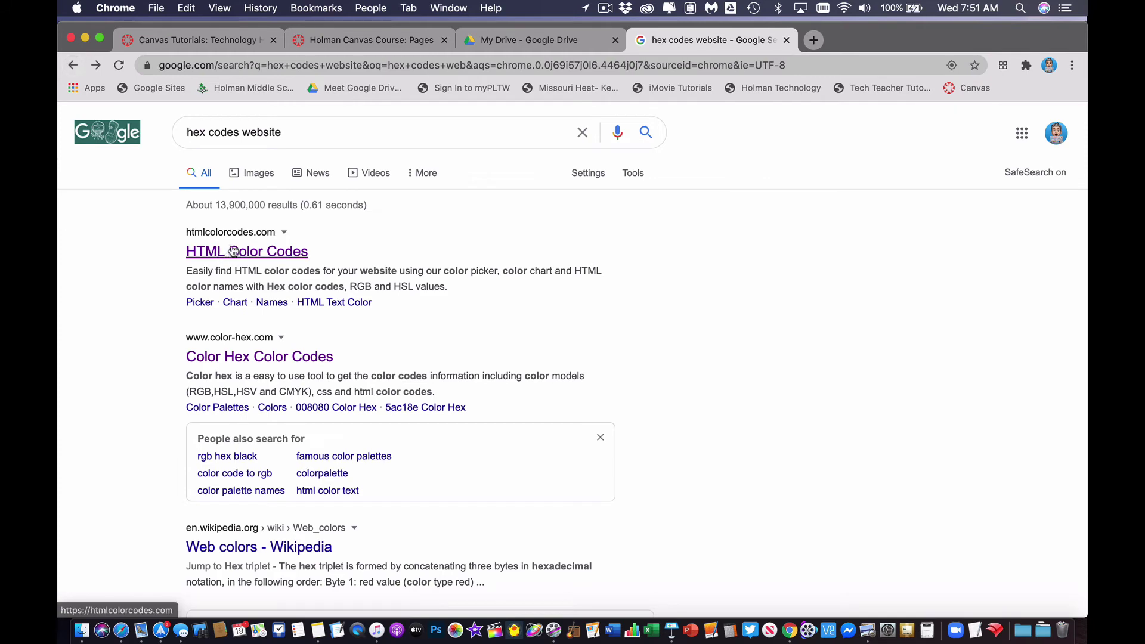
{"action": "left_click", "coordinate": [235, 249]}
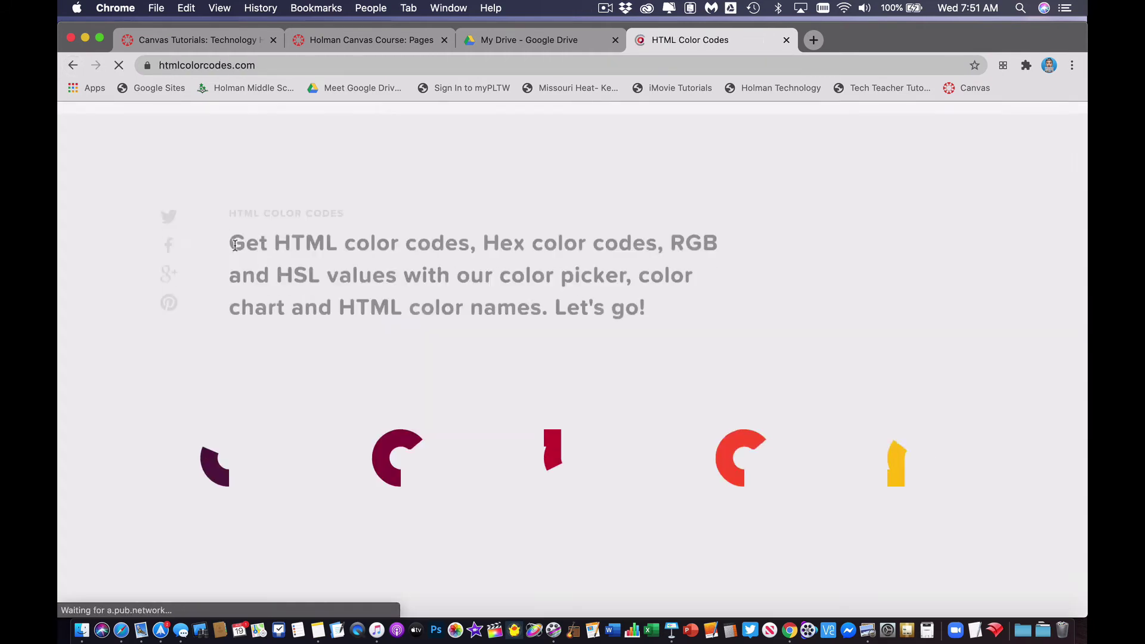
{"action": "scroll", "coordinate": [567, 322], "scroll_direction": "down", "scroll_amount": 7}
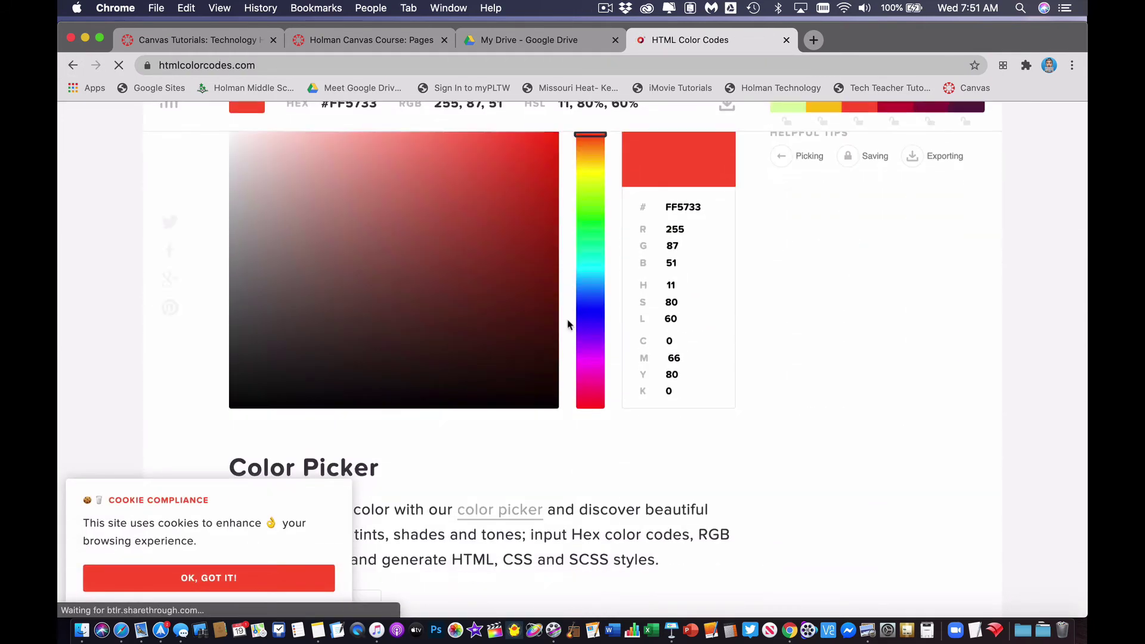
{"action": "left_click", "coordinate": [591, 314]}
{"action": "left_click", "coordinate": [529, 227]}
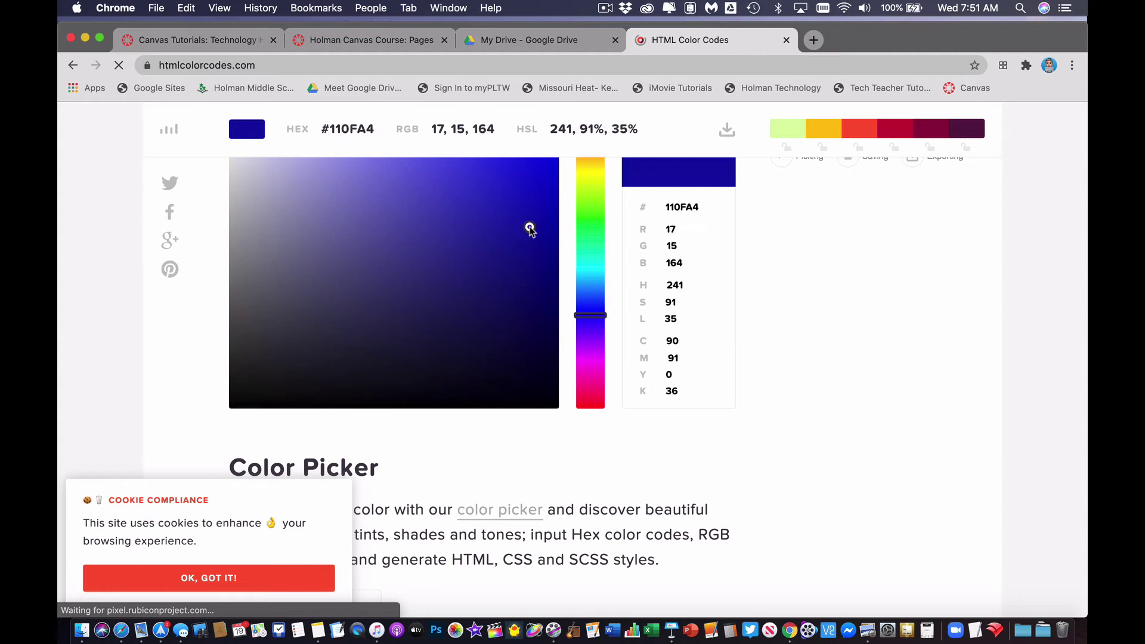
{"action": "left_click", "coordinate": [475, 251]}
{"action": "left_click_drag", "start_coordinate": [591, 241], "coordinate": [595, 225]}
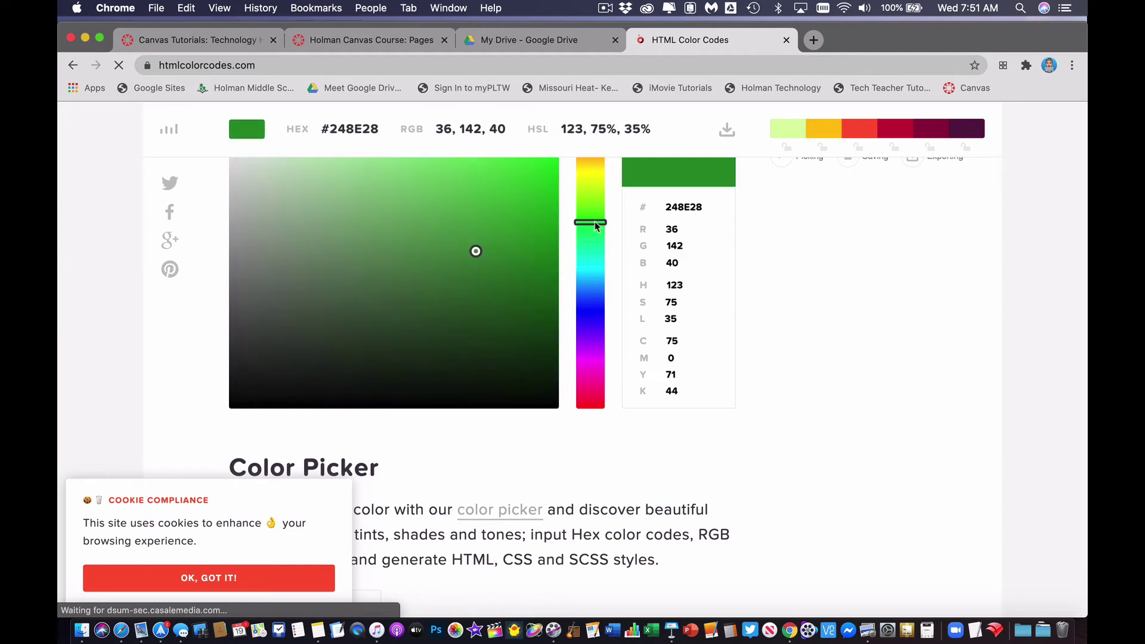
{"action": "left_click", "coordinate": [595, 226]}
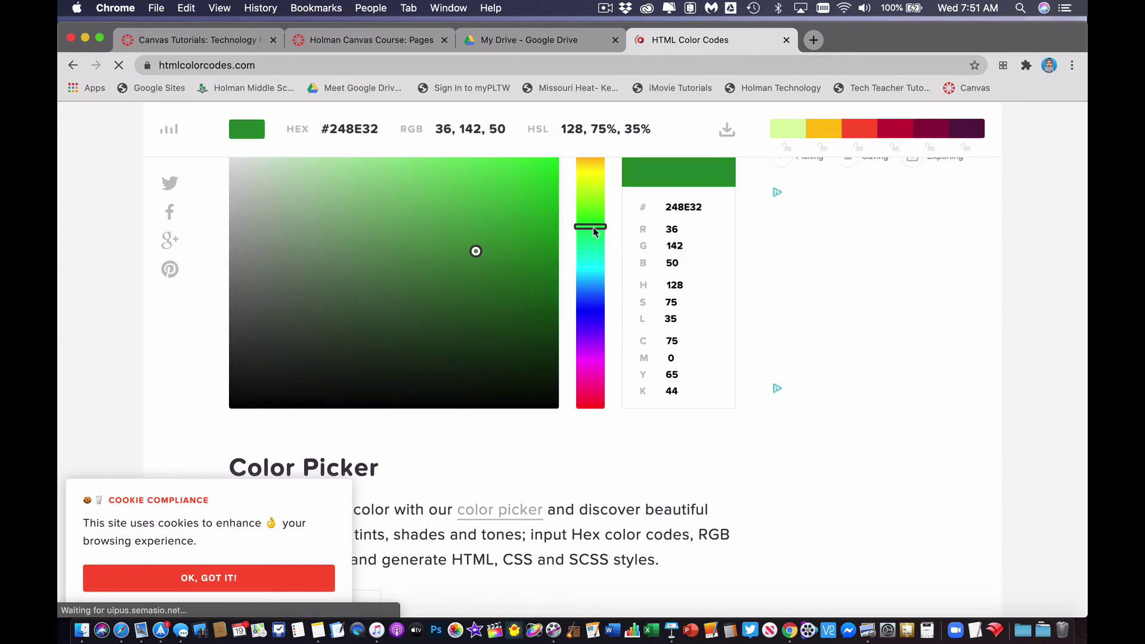
{"action": "left_click", "coordinate": [507, 239]}
- Copy the hex value #19992A to the clipboard
{"action": "scroll", "coordinate": [506, 241], "scroll_direction": "up", "scroll_amount": 5}
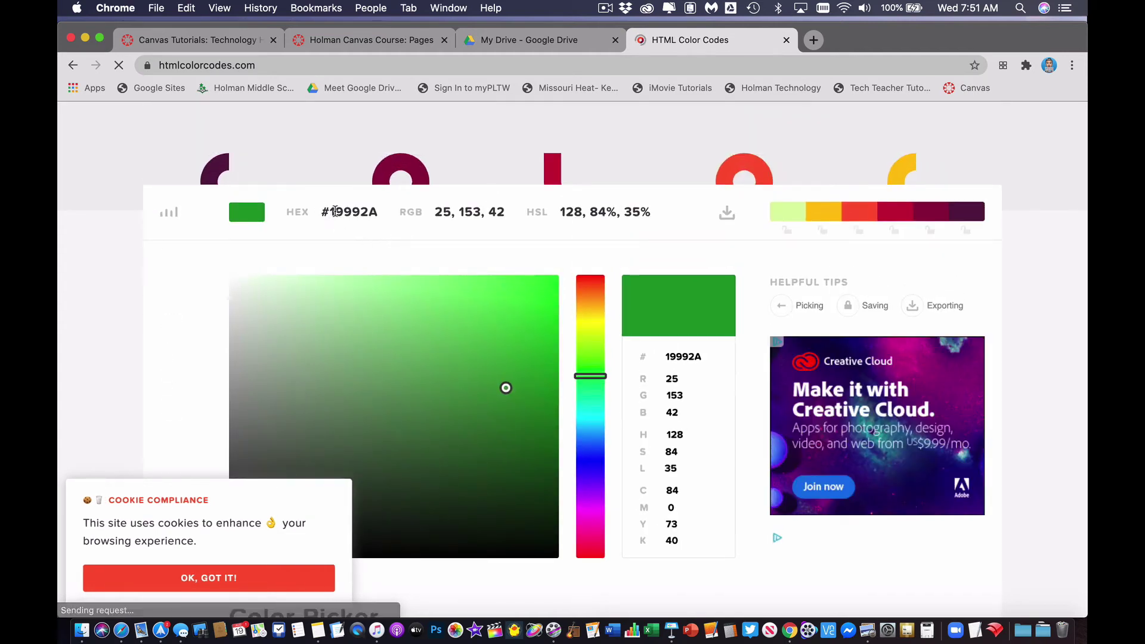
{"action": "left_click_drag", "start_coordinate": [321, 213], "coordinate": [378, 213]}
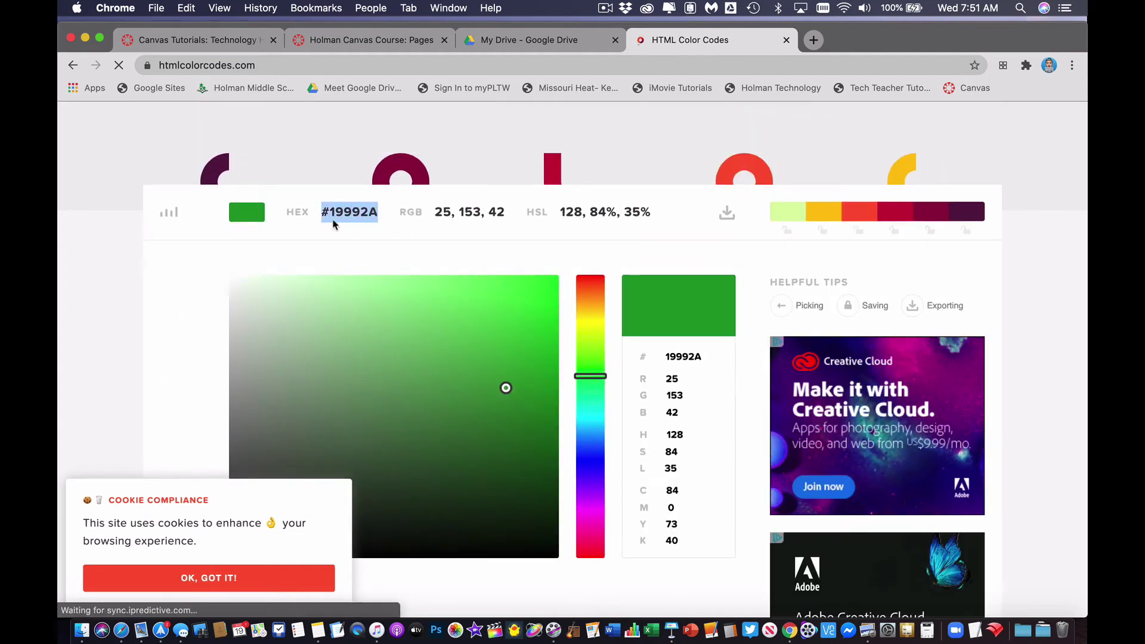
{"action": "key", "text": "super+c"}
- Back in Canvas, paste #19992A as the cell background colour and apply it
{"action": "left_click", "coordinate": [391, 40]}
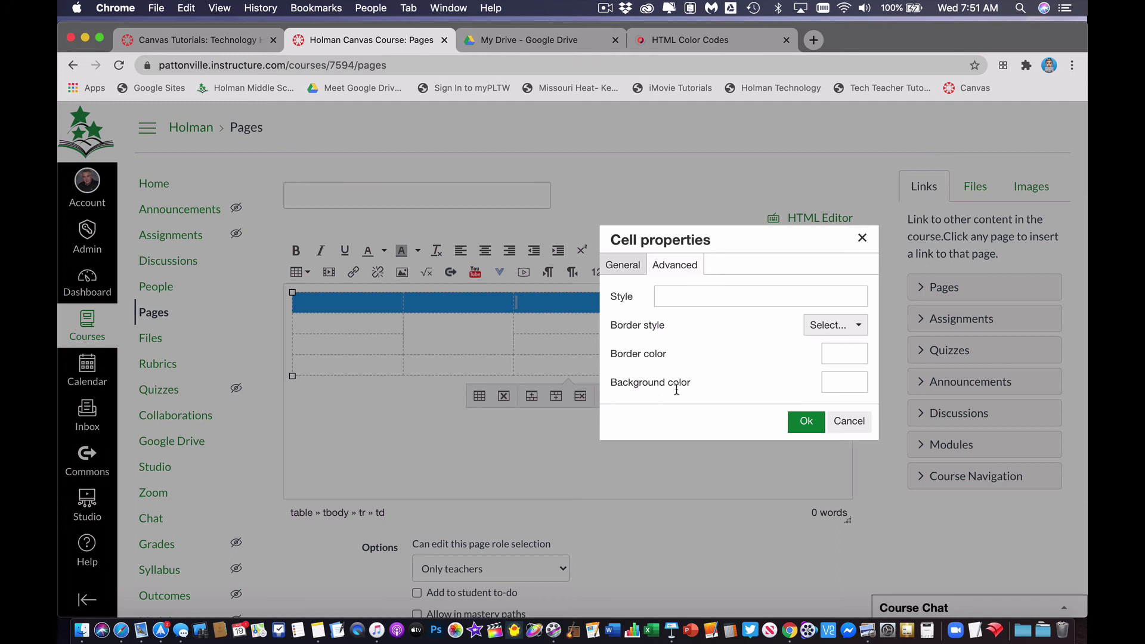
{"action": "left_click", "coordinate": [839, 388]}
{"action": "key", "text": "super+v"}
{"action": "left_click", "coordinate": [807, 425]}
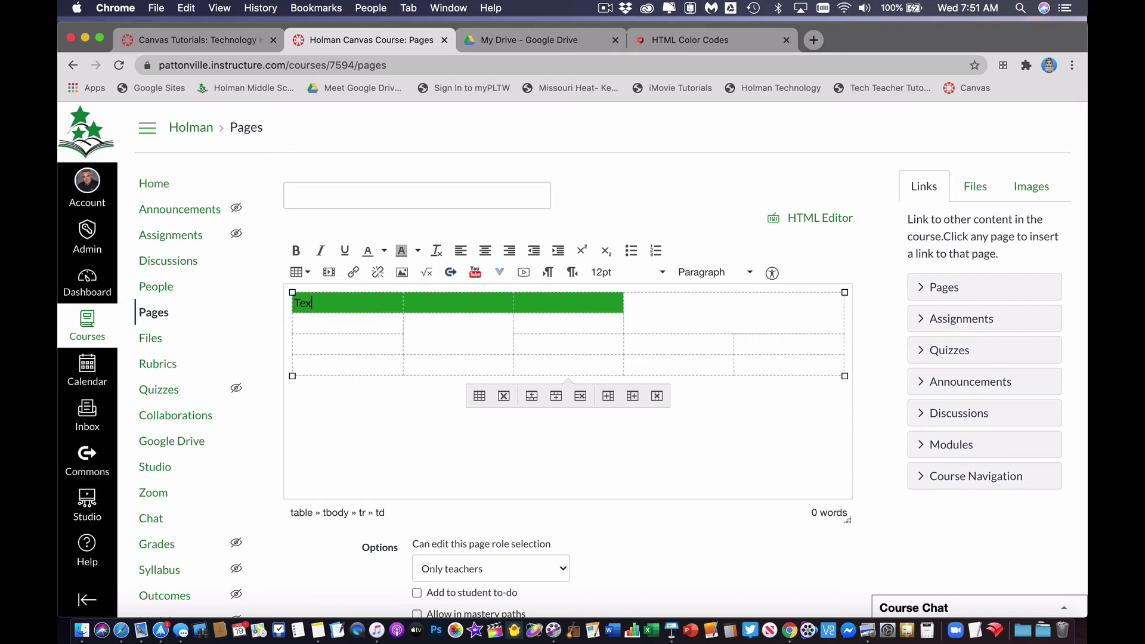
- Style 'Text' in the green header cell as white, bold and centre-aligned
{"action": "left_click_drag", "start_coordinate": [346, 306], "coordinate": [291, 305]}
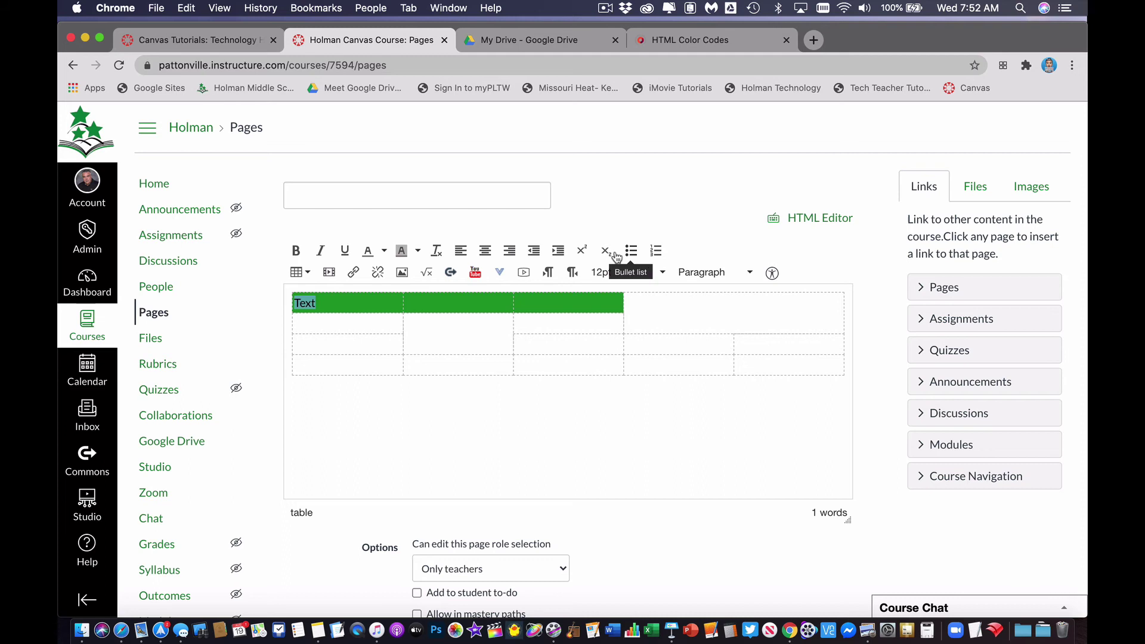
{"action": "left_click", "coordinate": [384, 251]}
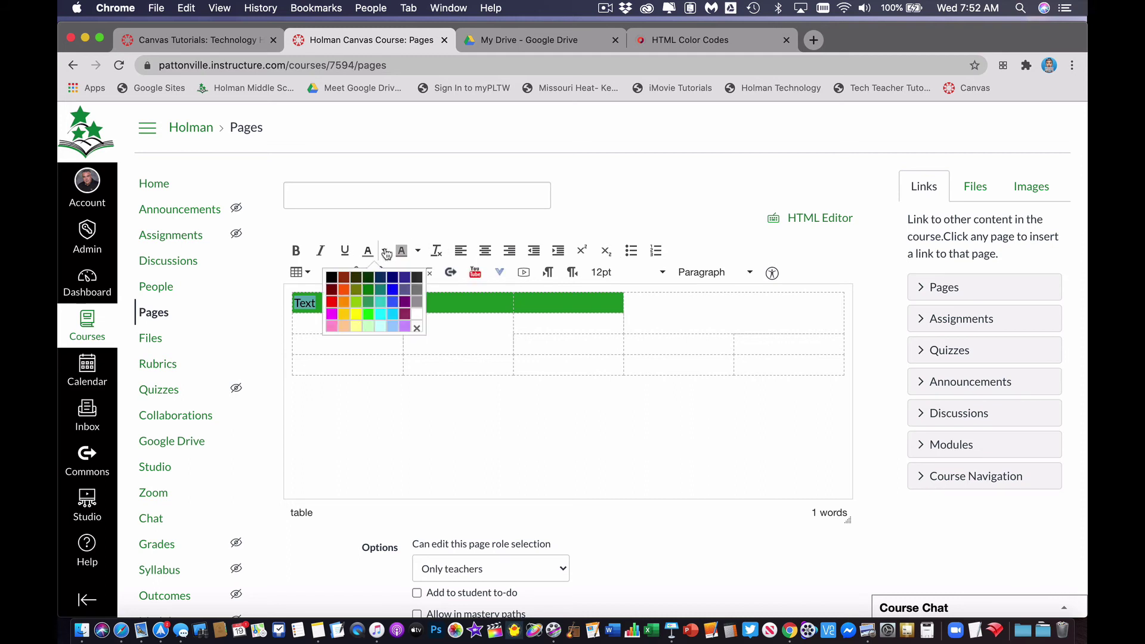
{"action": "left_click", "coordinate": [418, 314]}
{"action": "left_click", "coordinate": [295, 251]}
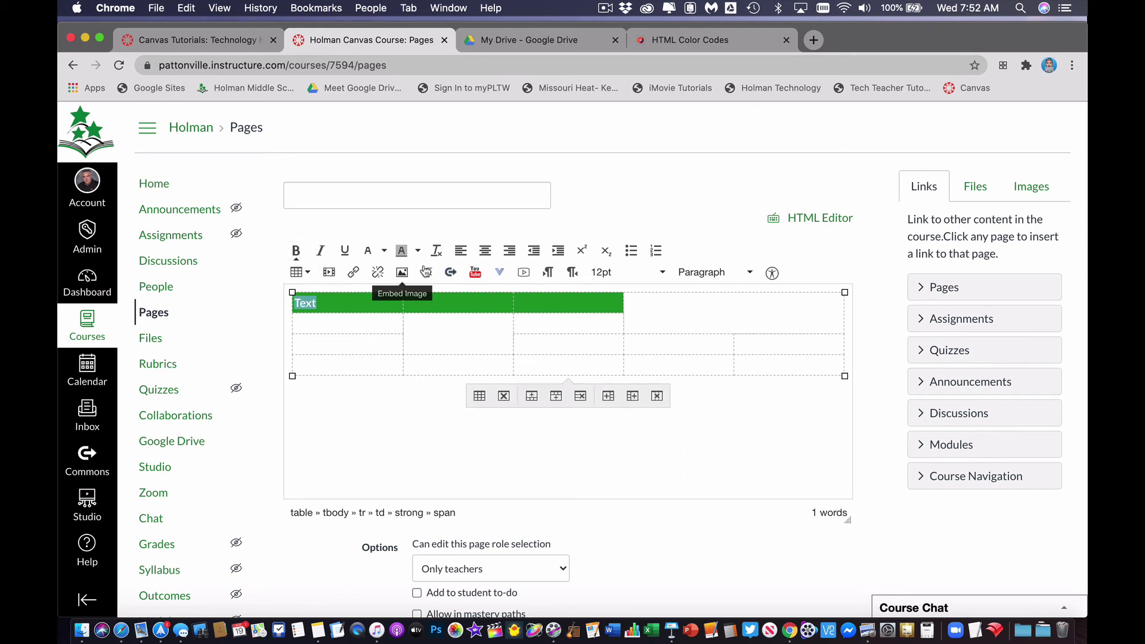
{"action": "left_click", "coordinate": [485, 253]}
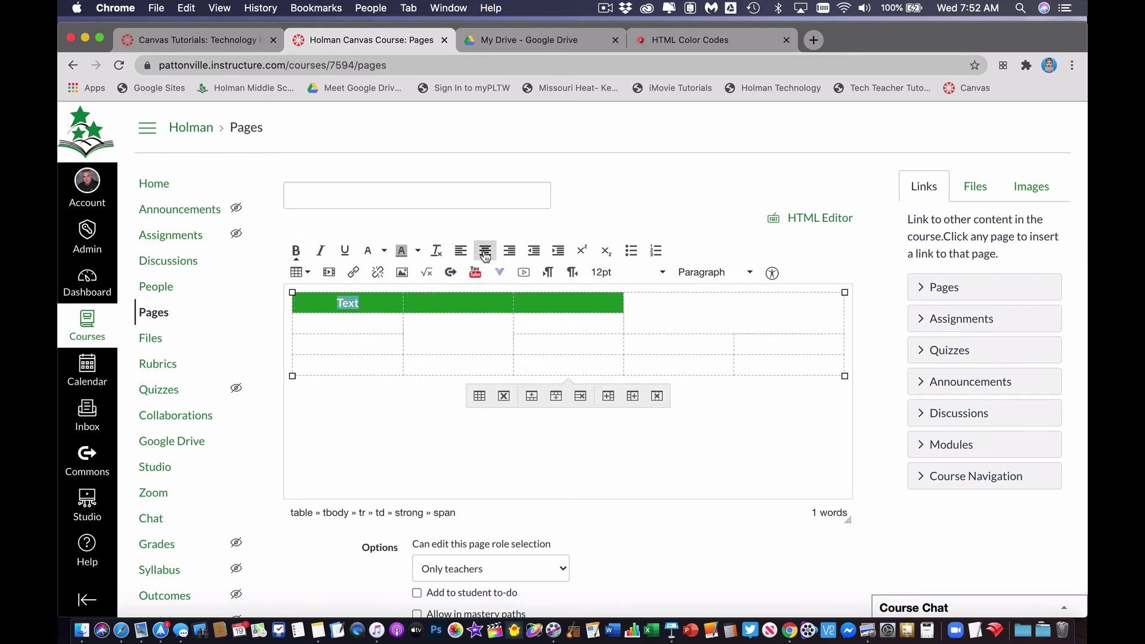
{"action": "left_click", "coordinate": [549, 340]}
{"action": "scroll", "coordinate": [752, 485], "scroll_direction": "down", "scroll_amount": 3}
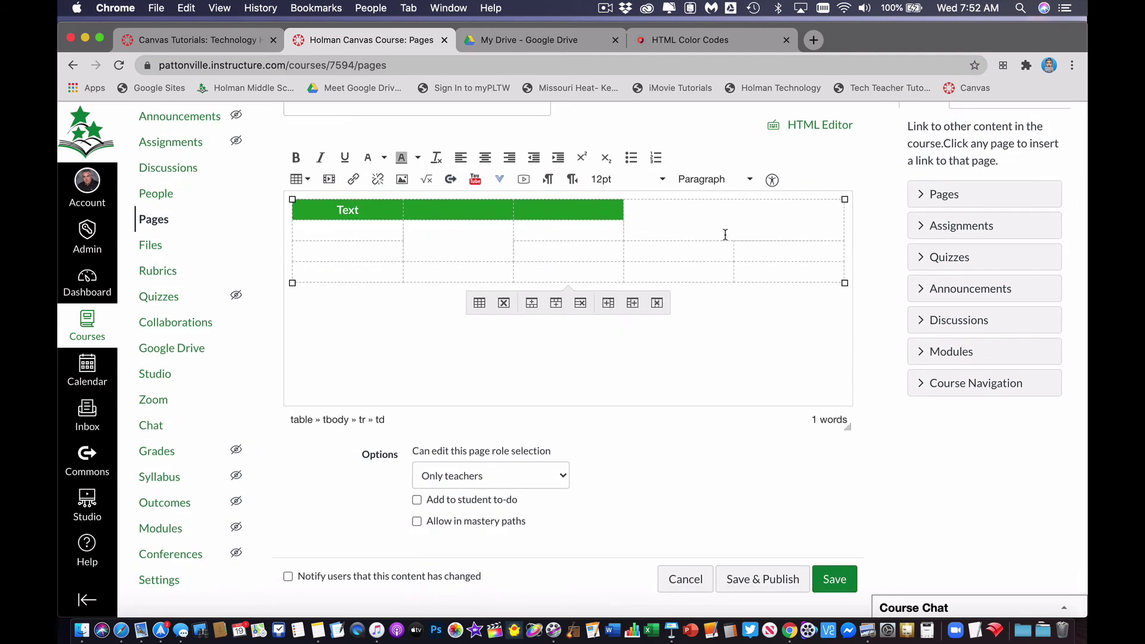
- Attempt to save the untitled page until Canvas prompts for a page title
{"action": "left_click", "coordinate": [842, 579]}
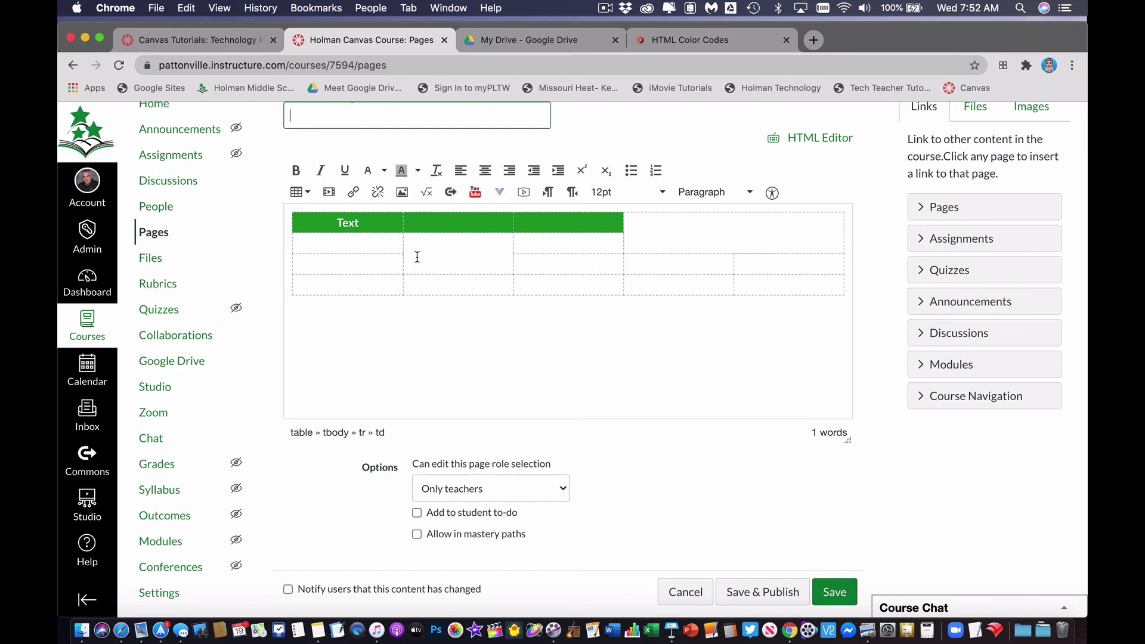
{"action": "left_click", "coordinate": [837, 598]}
{"action": "left_click", "coordinate": [744, 414]}
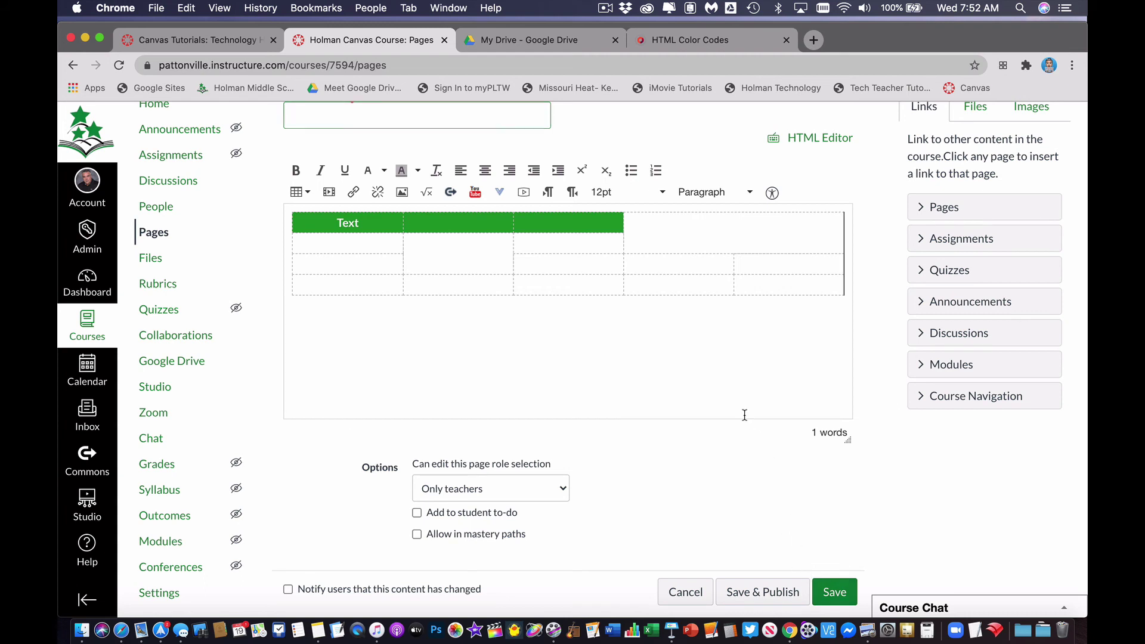
{"action": "left_click", "coordinate": [836, 600]}
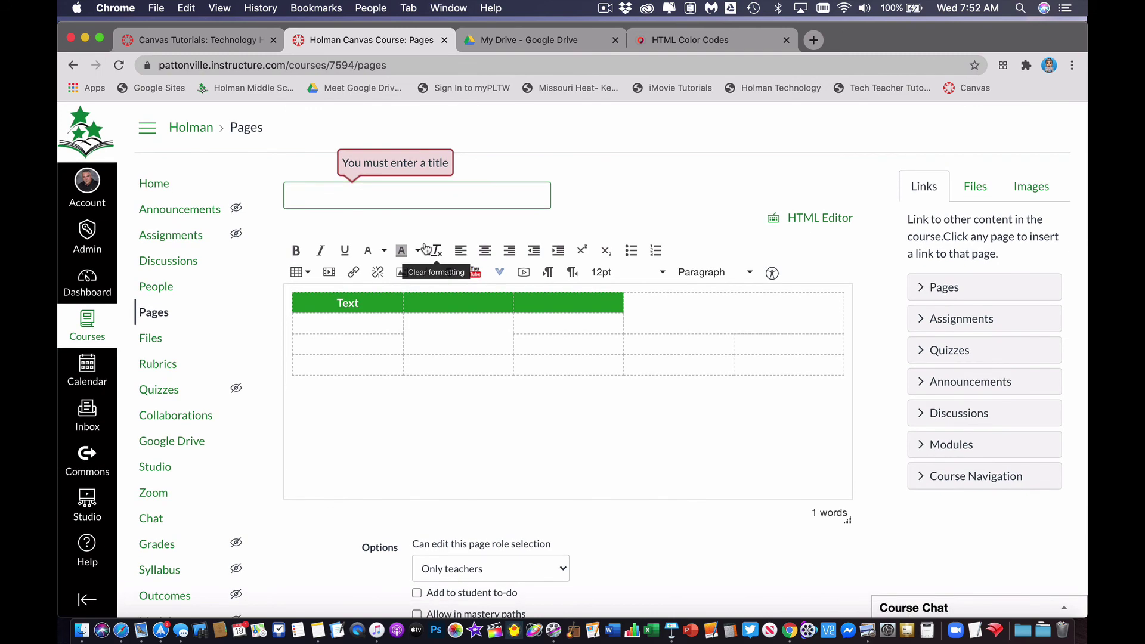
- Enter 'Test' as the page title and save the page
{"action": "type", "text": "Test"}
{"action": "left_click", "coordinate": [614, 342]}
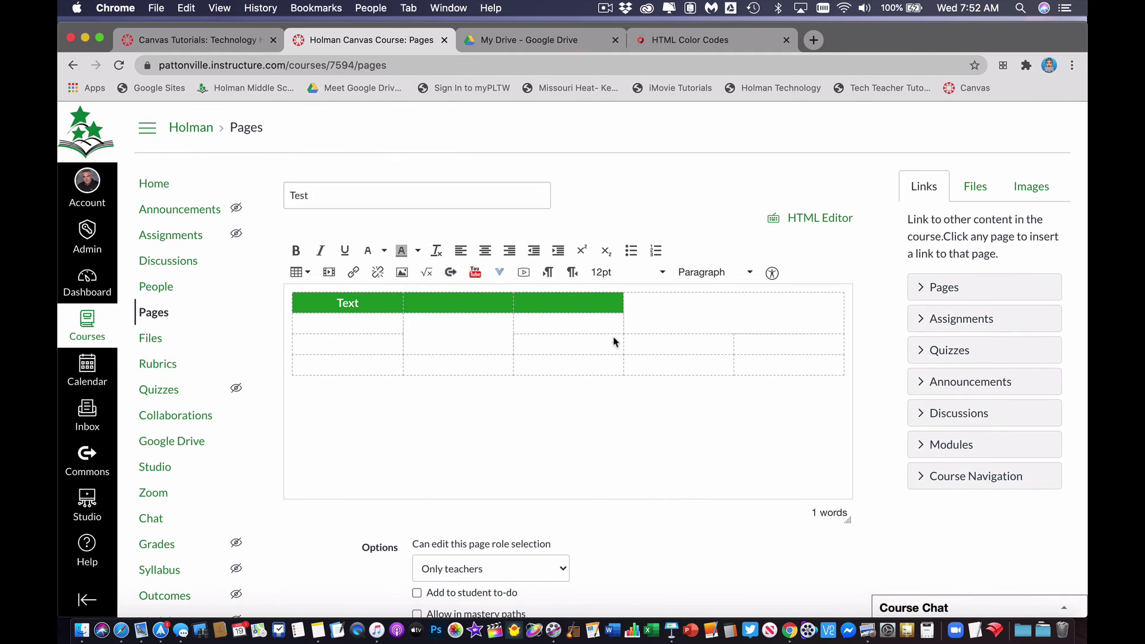
{"action": "scroll", "coordinate": [650, 373], "scroll_direction": "down", "scroll_amount": 3}
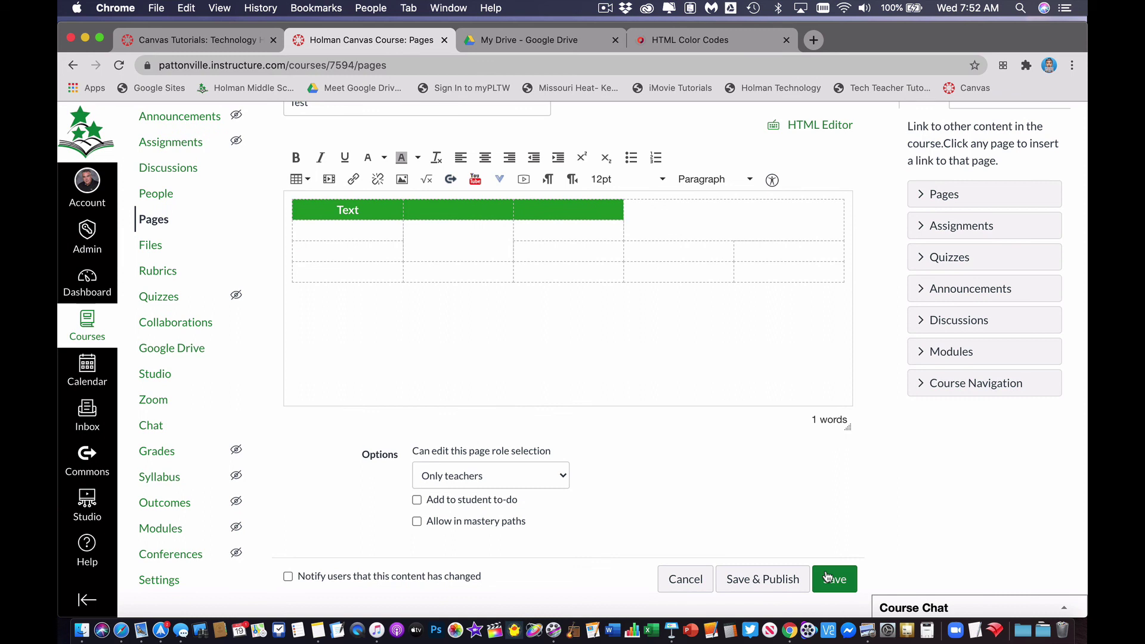
{"action": "left_click", "coordinate": [829, 577]}
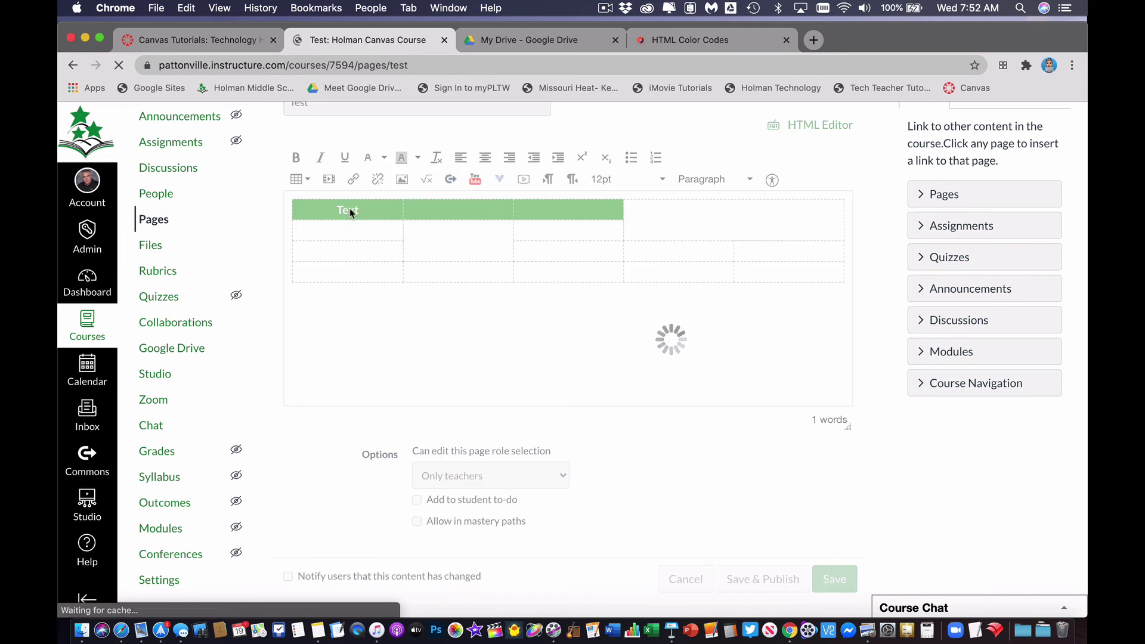